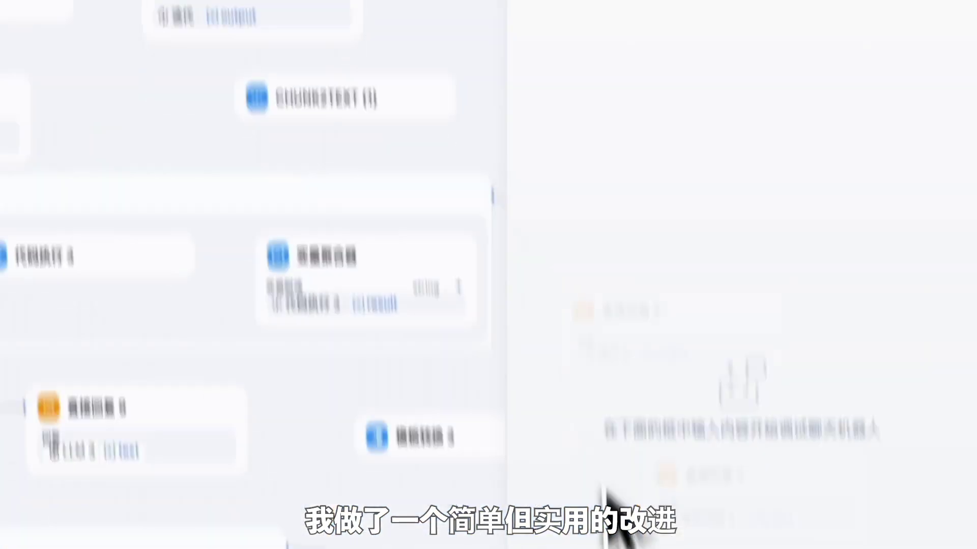
Send the query "what is llm" to the preview chatbot and read each chunk's score, reference, text and answer.
text(what is llm)
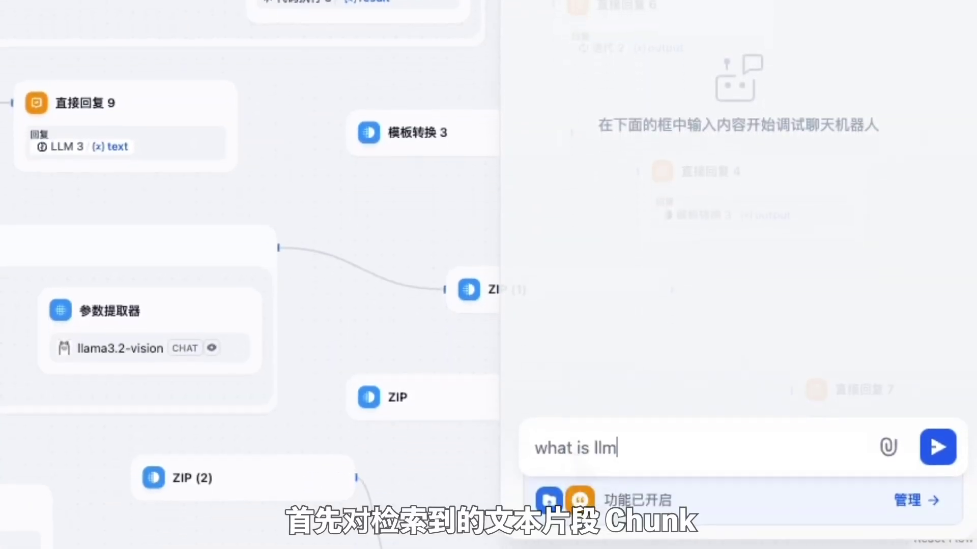
key(Return)
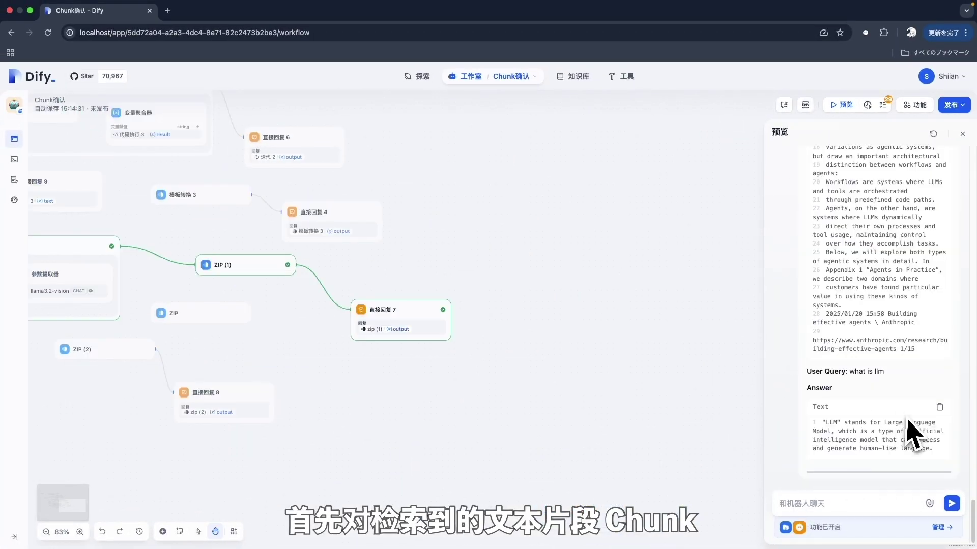
scroll(907, 423, up, 20)
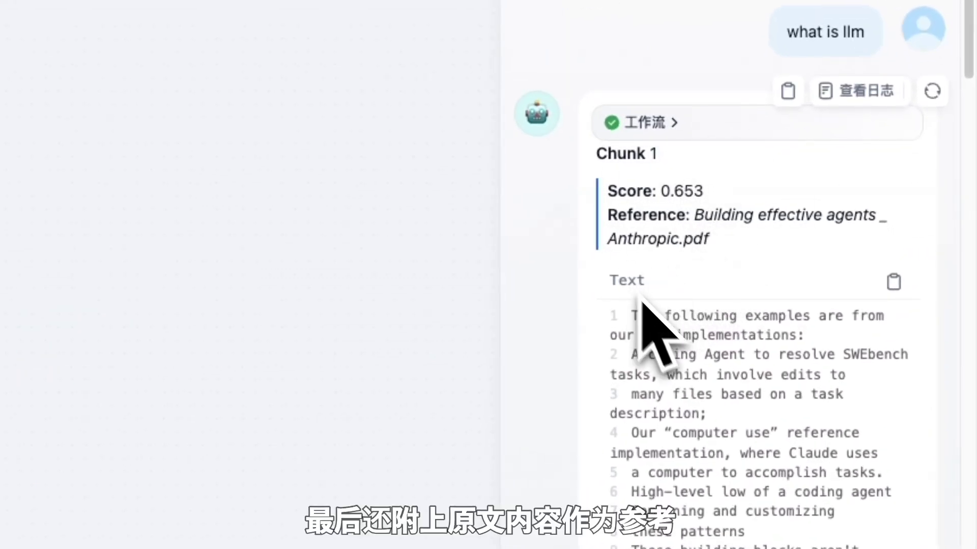
scroll(778, 503, down, 12)
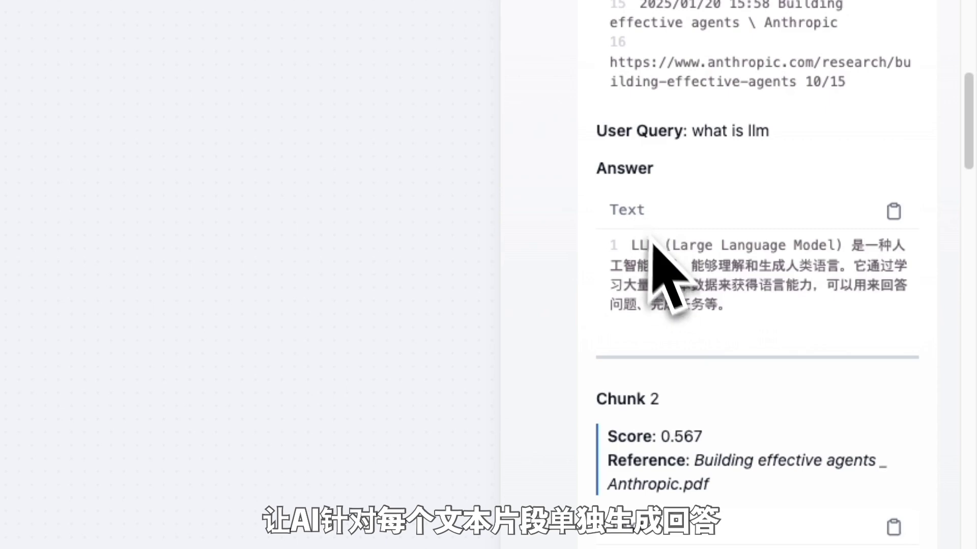
scroll(662, 261, down, 7)
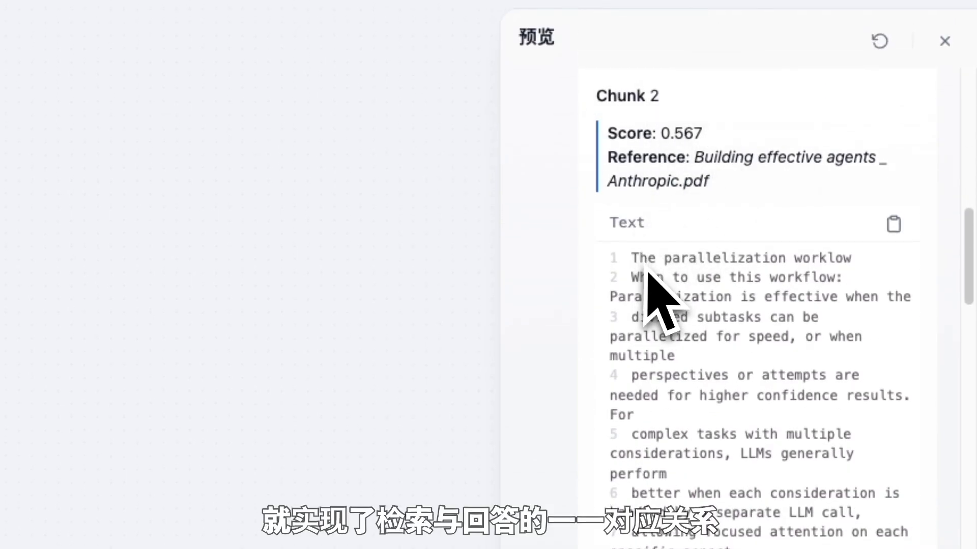
scroll(732, 504, down, 5)
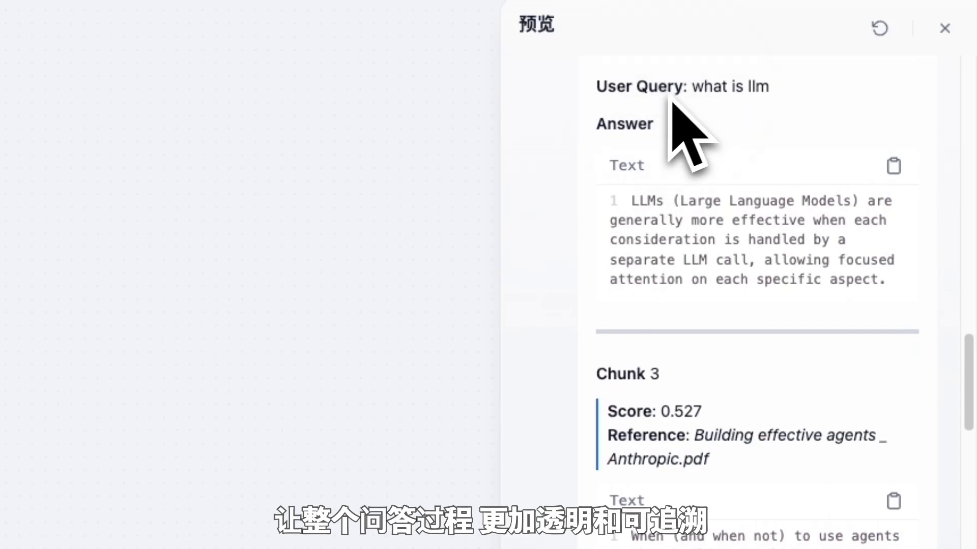
scroll(722, 458, down, 5)
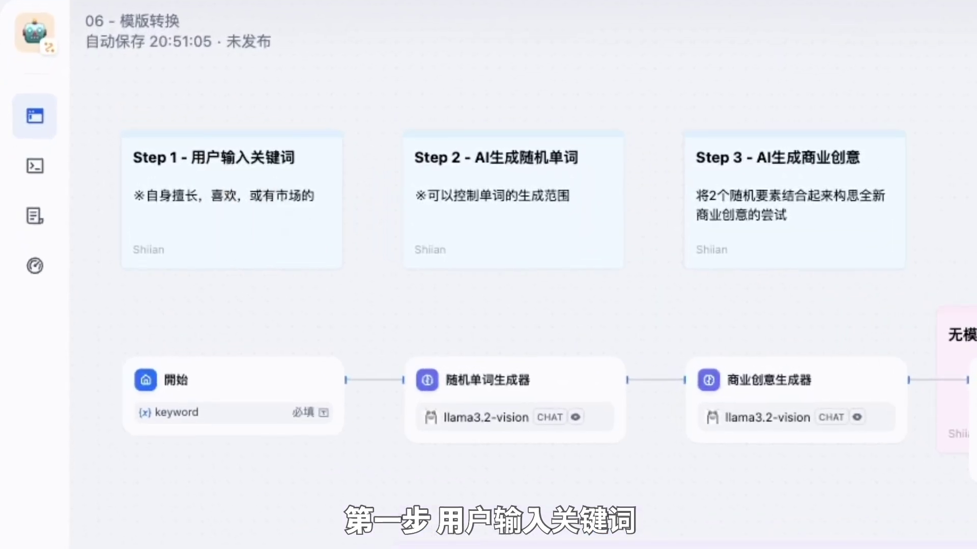
Review the 開始 node's keyword input field, a required text variable displayed as 用户输入关键词 with maximum length 48, and save it.
click(244, 407)
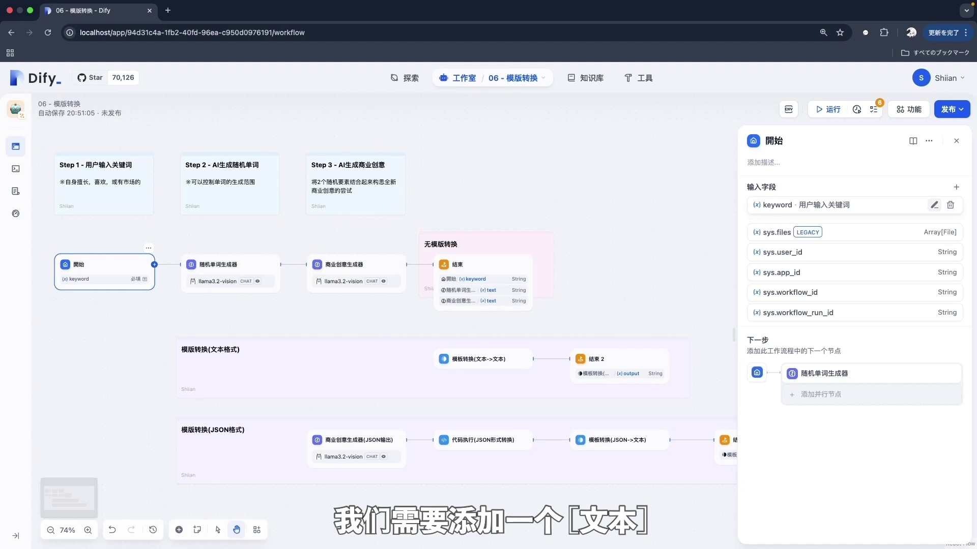
click(934, 204)
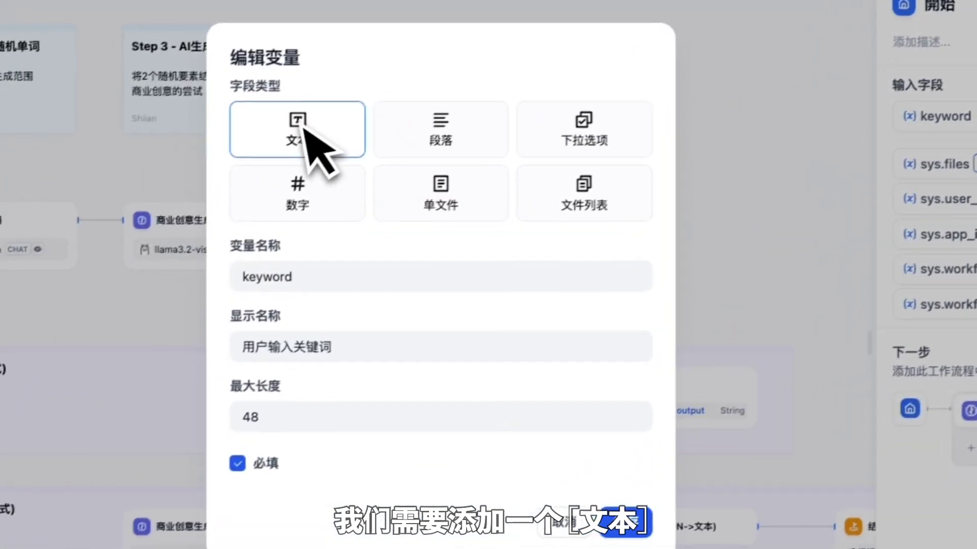
click(268, 281)
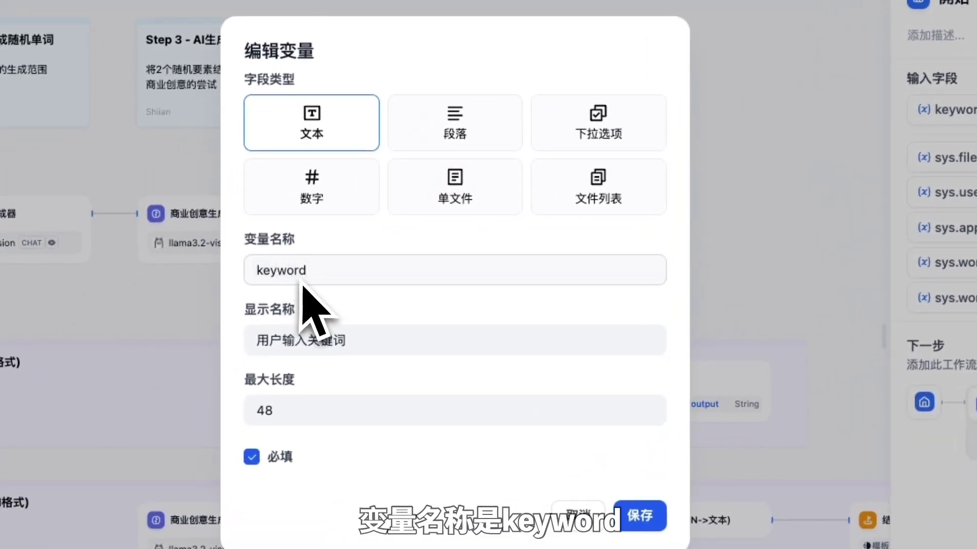
click(297, 344)
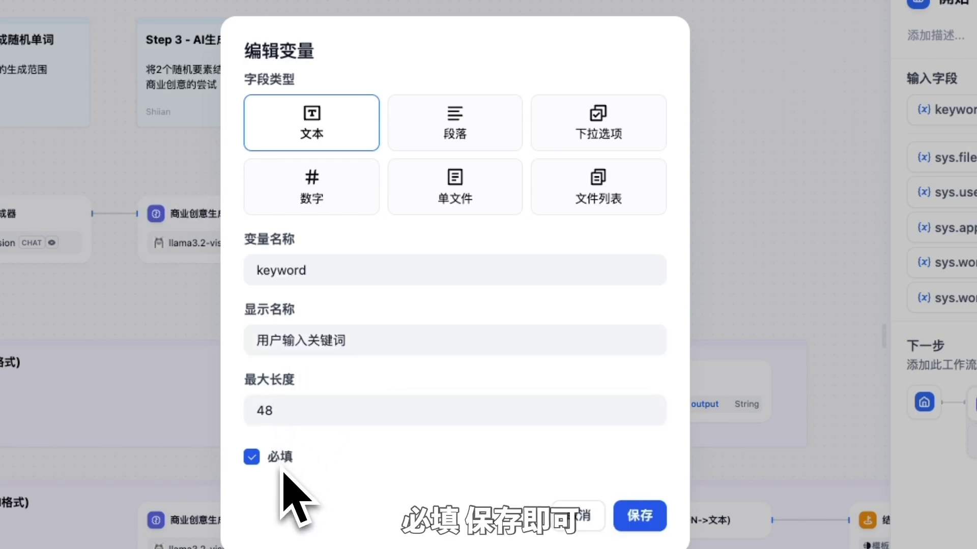
click(639, 516)
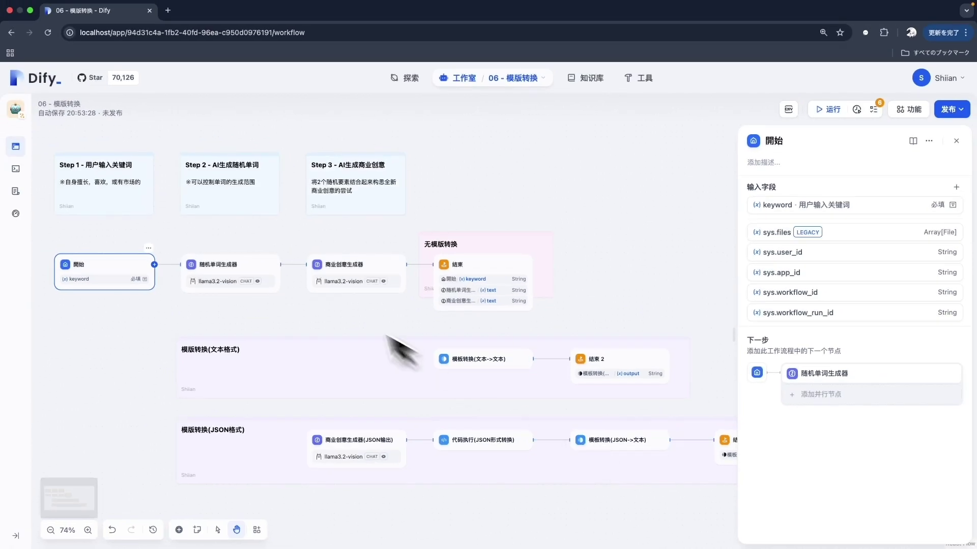
Examine the 随机单词生成器 node's llama3.2-vision model parameters and its system prompt.
click(244, 175)
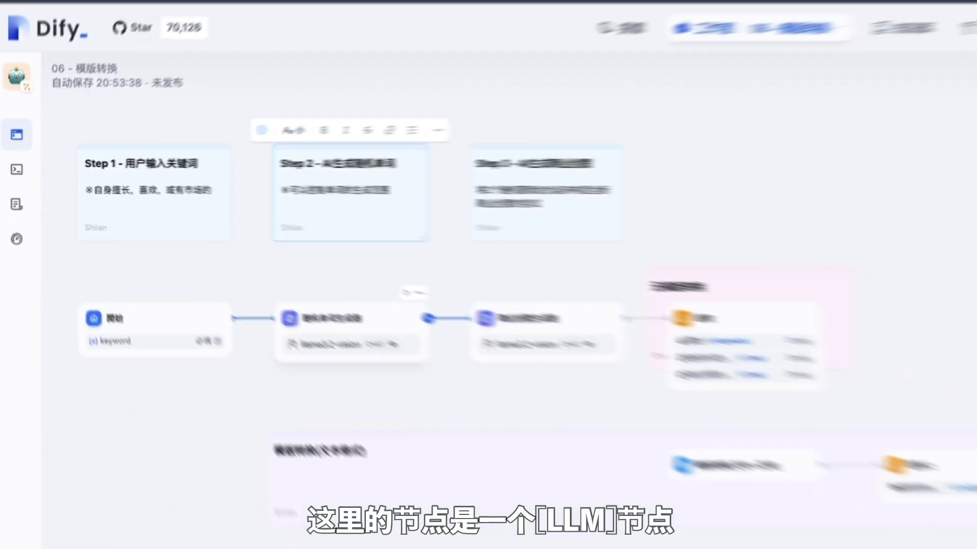
click(330, 319)
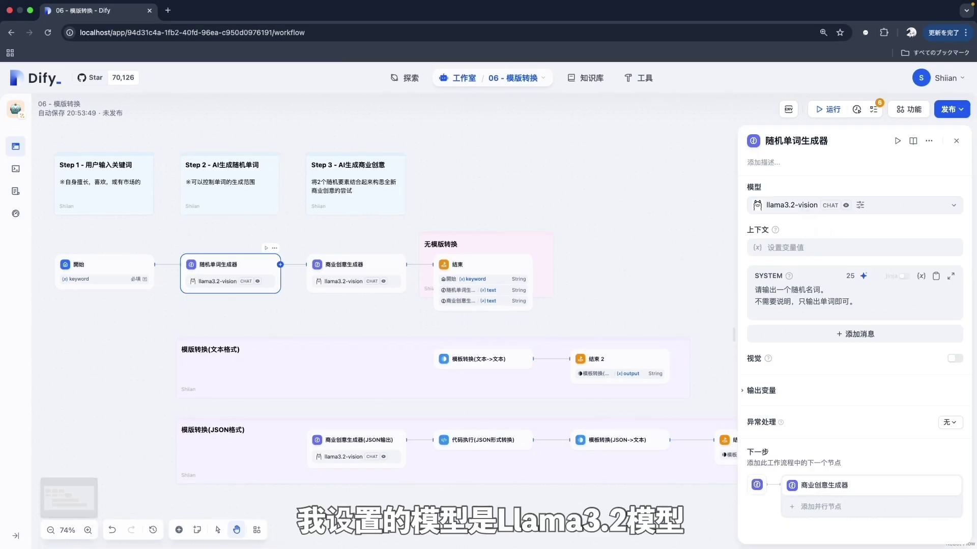
click(844, 205)
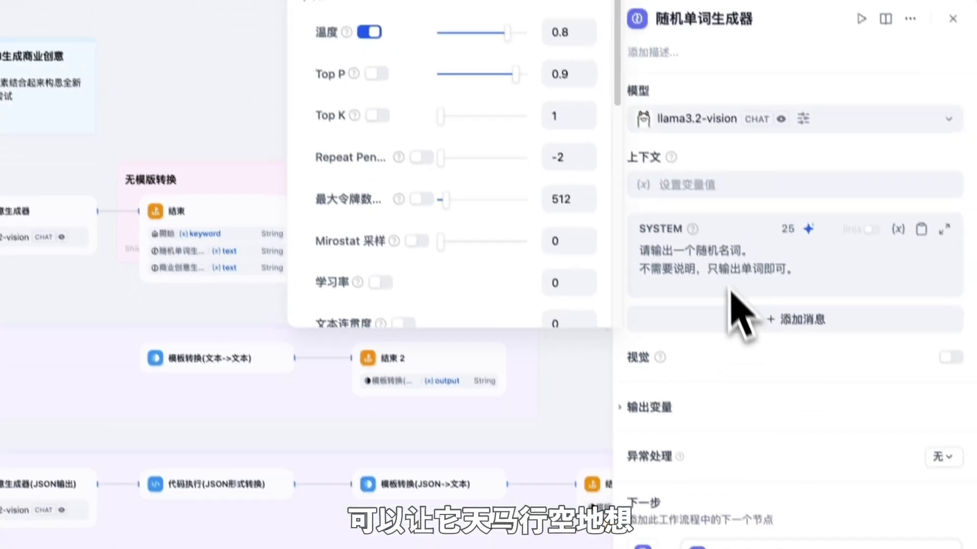
click(762, 347)
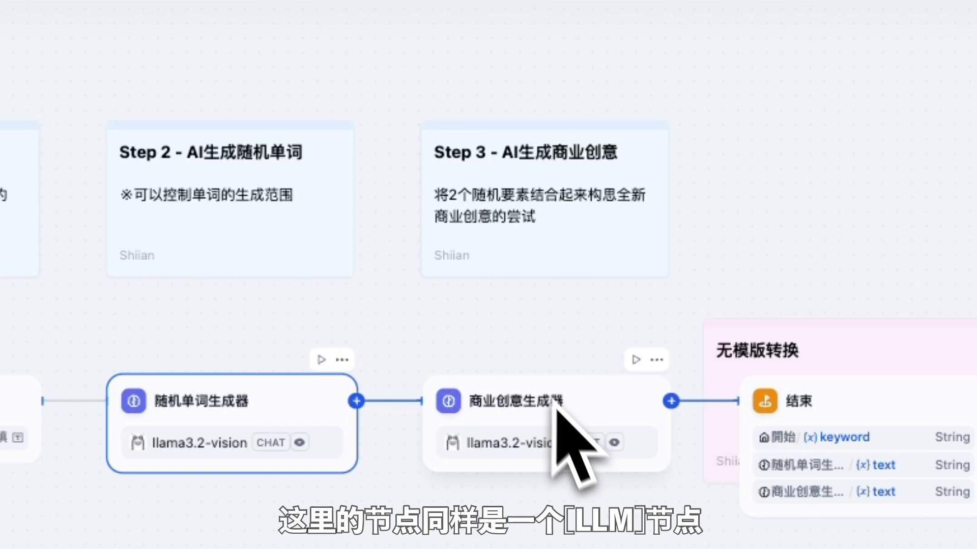
Examine the 商业创意生成器 node's model parameters and system prompt, plus the output variables of the 结束 node.
click(572, 422)
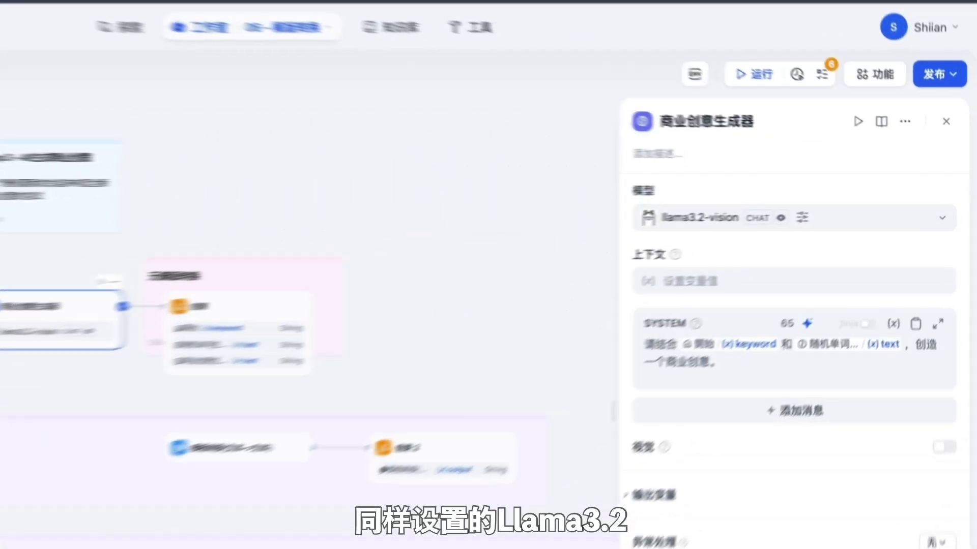
click(798, 206)
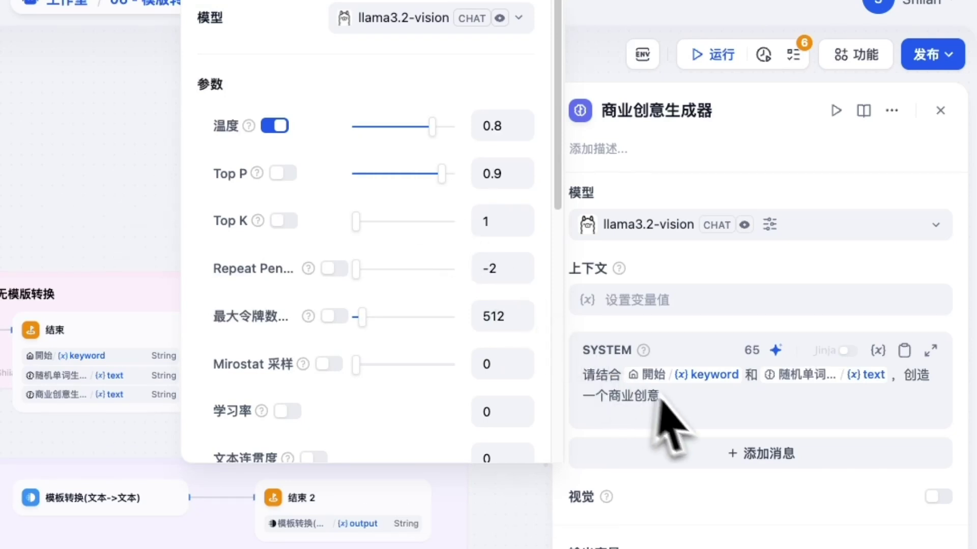
click(694, 418)
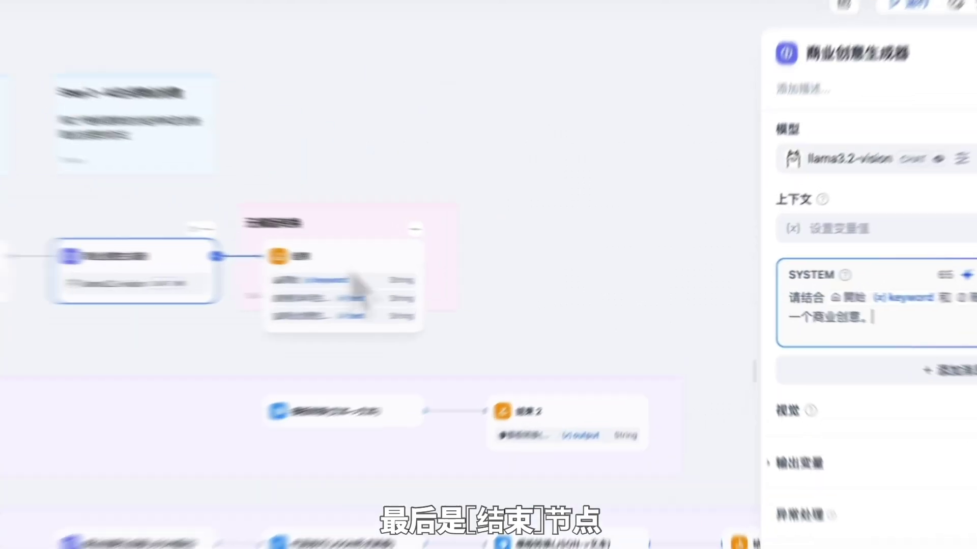
click(490, 288)
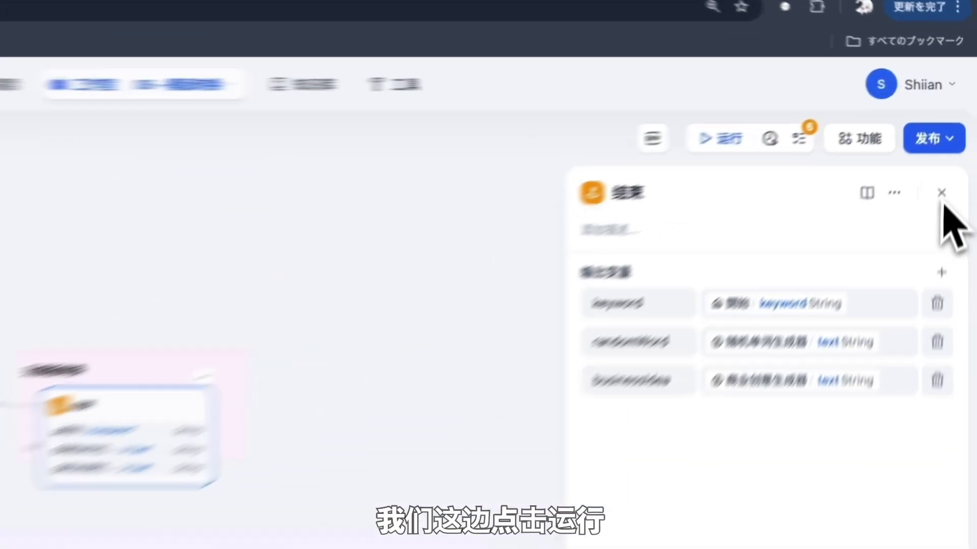
click(956, 141)
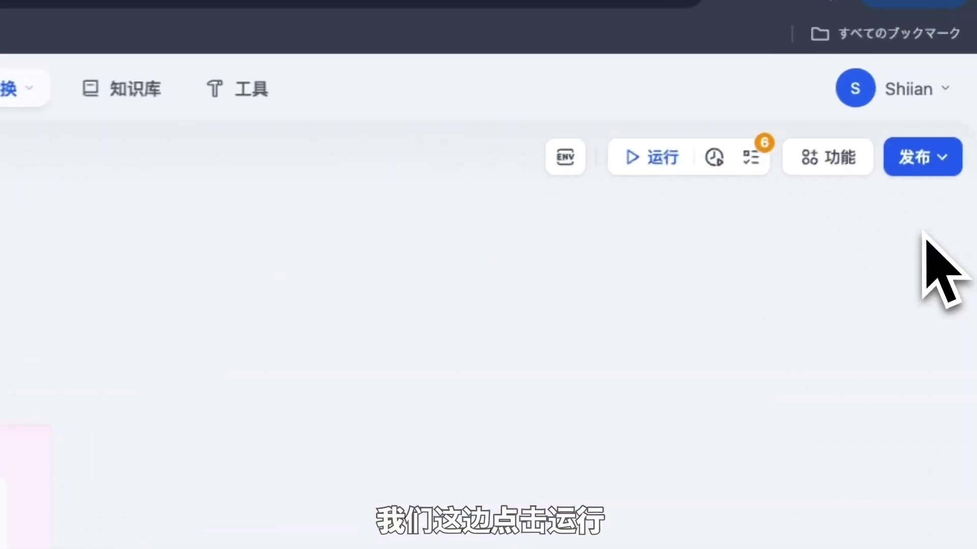
Test-run the workflow with the keyword 宠物APP and inspect the 结束 node's input and output in the run trace.
click(650, 163)
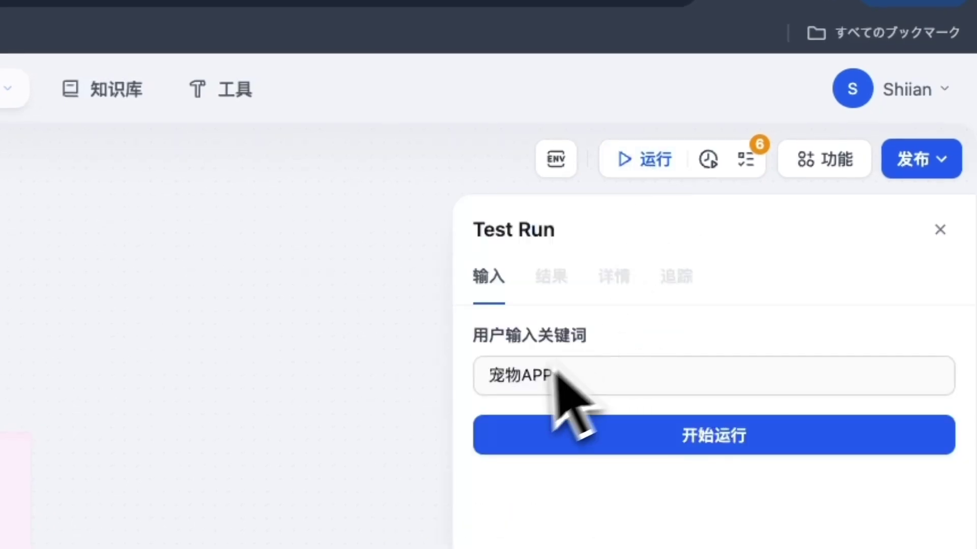
click(664, 426)
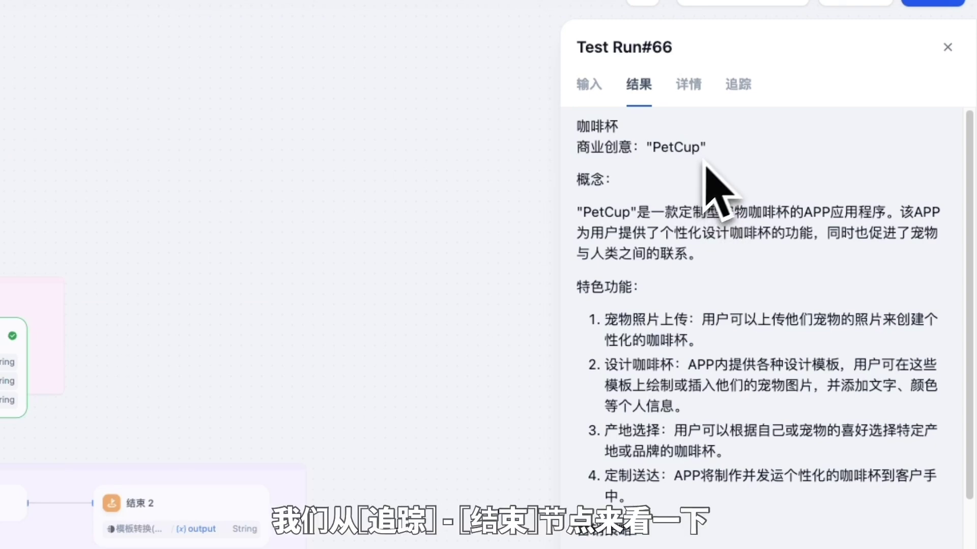
click(738, 85)
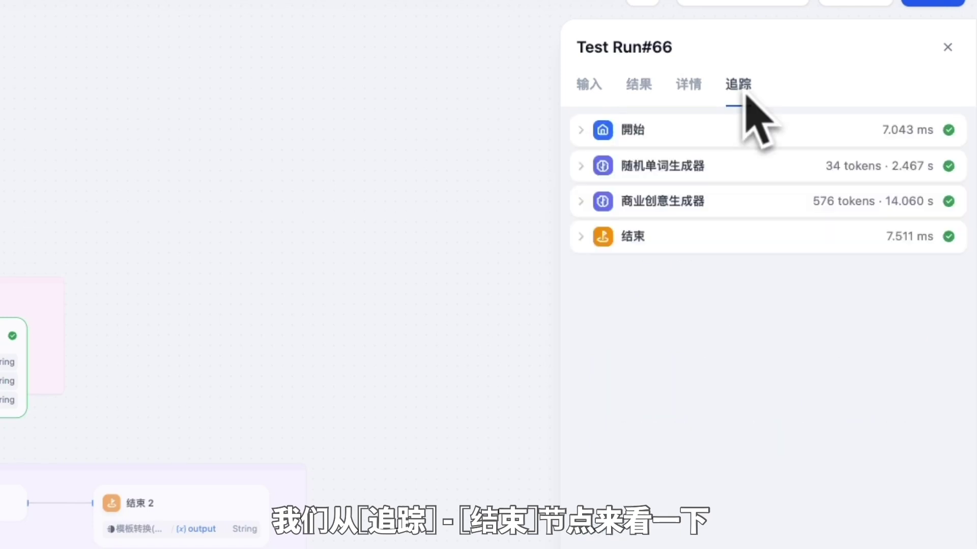
click(603, 234)
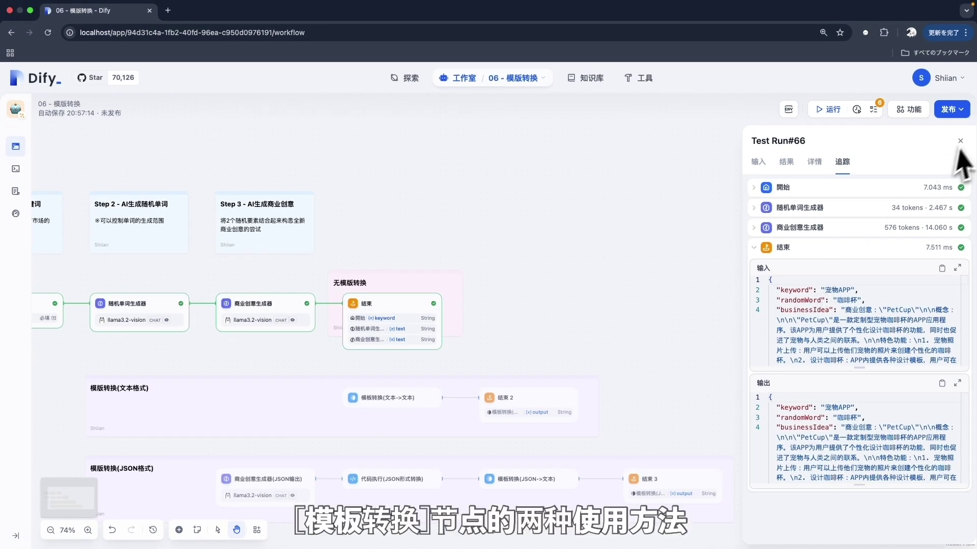
click(960, 143)
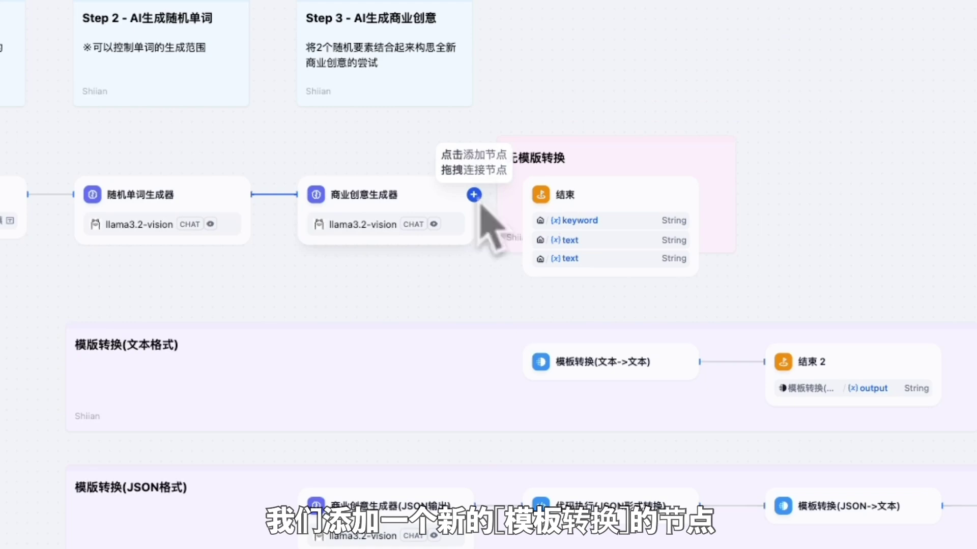
Add a 模板转换 node after 商业创意生成器 and place it inside the 模版转换(文本格式) area.
click(478, 200)
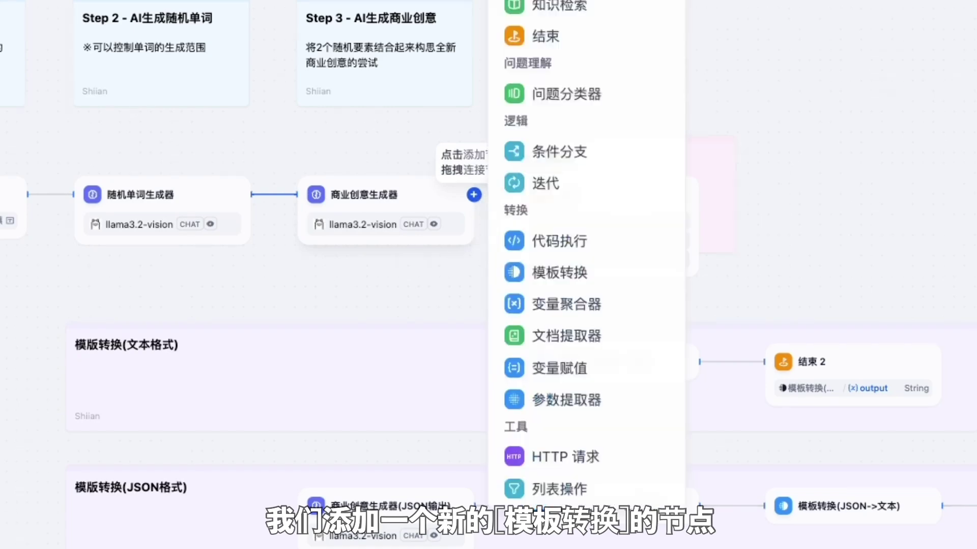
click(556, 282)
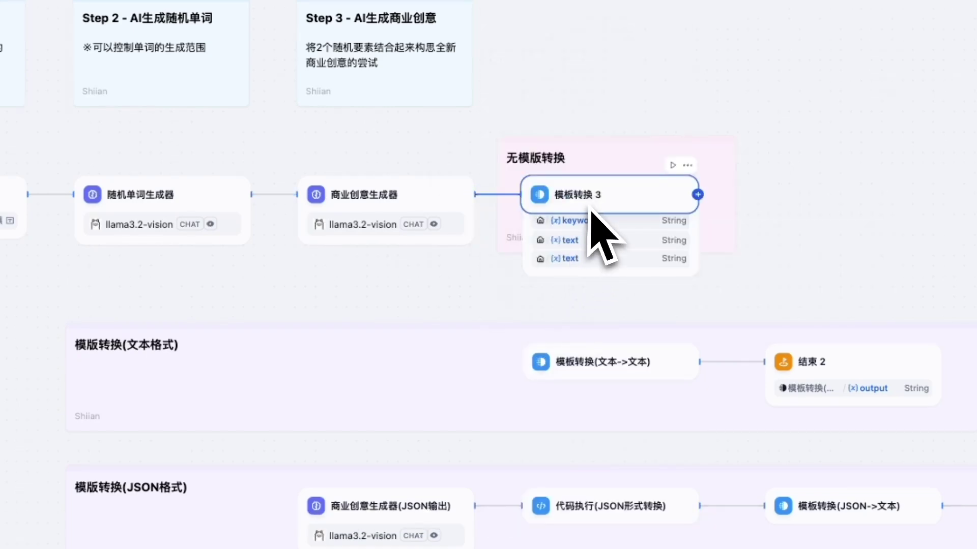
drag(593, 214, 368, 379)
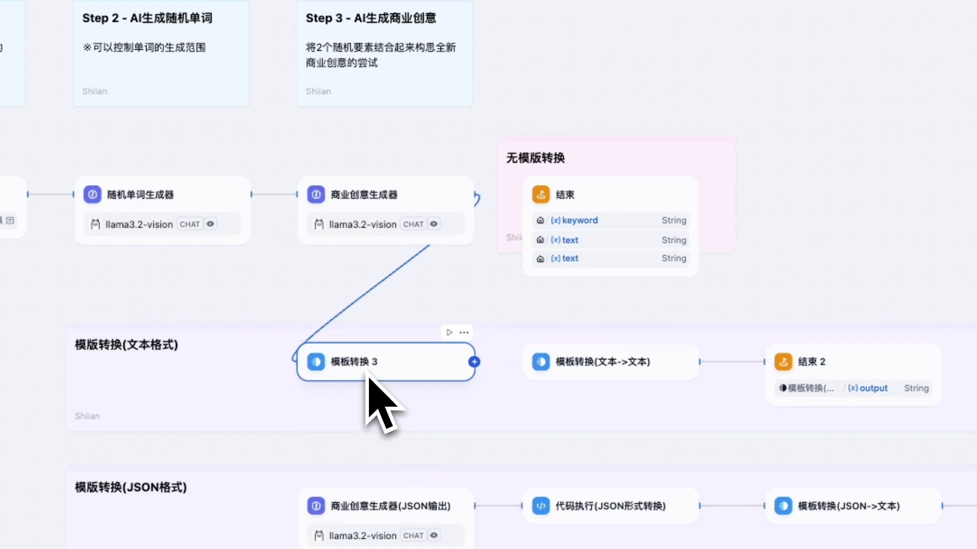
Set the new 模板转换 node's input variable arg1 to the 開始 node's keyword.
click(369, 378)
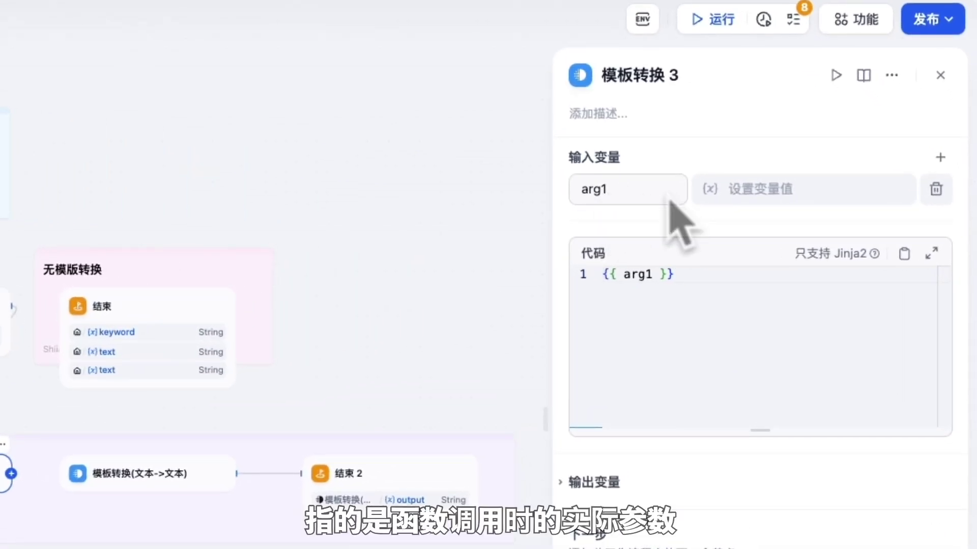
click(778, 198)
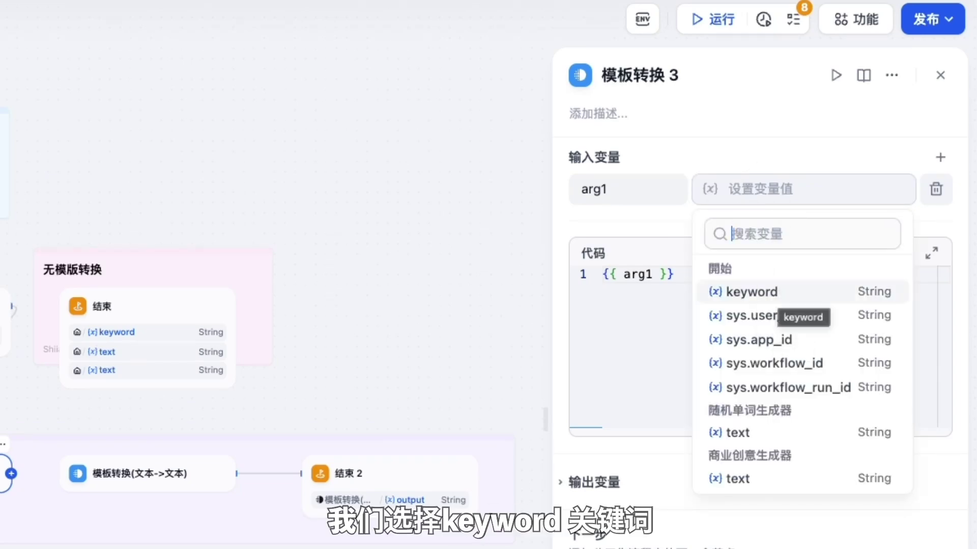
click(794, 294)
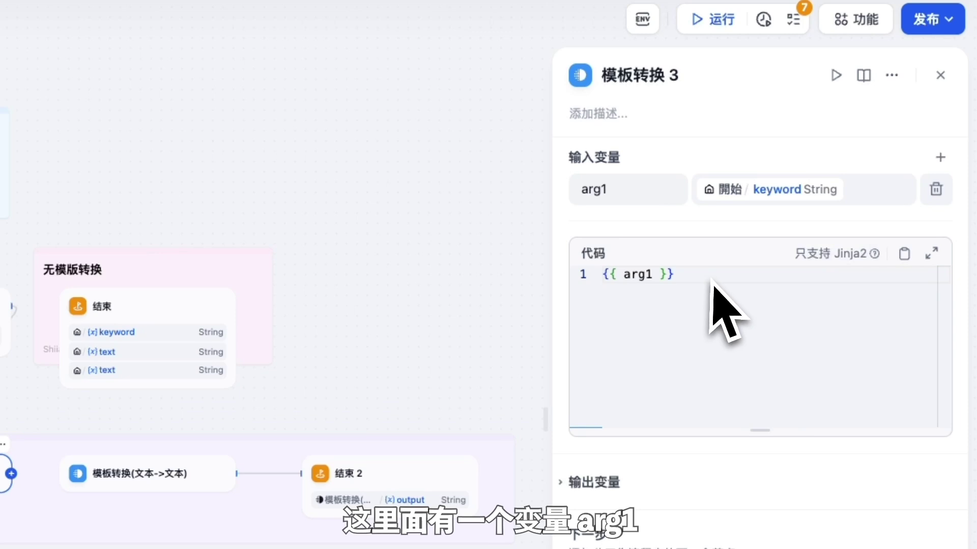
Test-run the new 模板转换 node alone with arg1 set to 宠物APP.
click(836, 77)
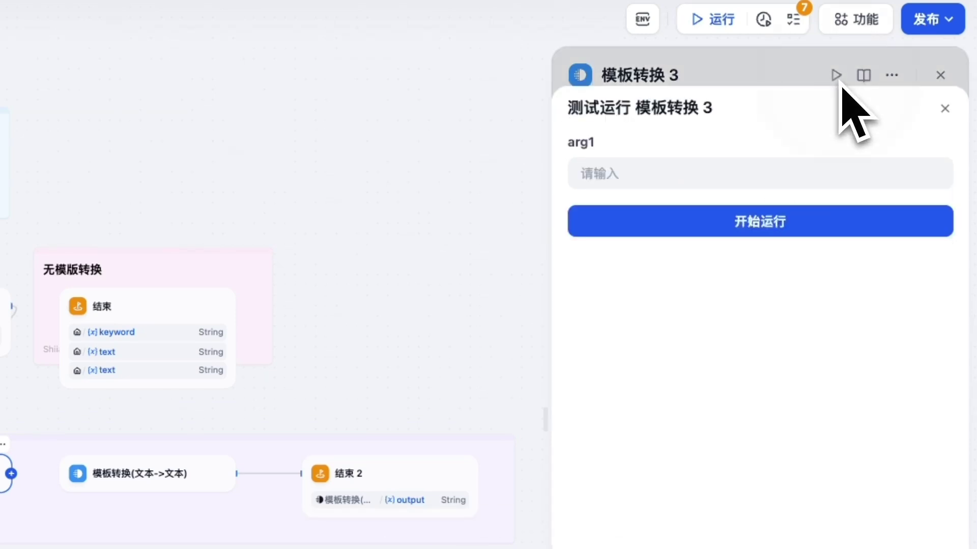
click(710, 180)
text(宠物APP)
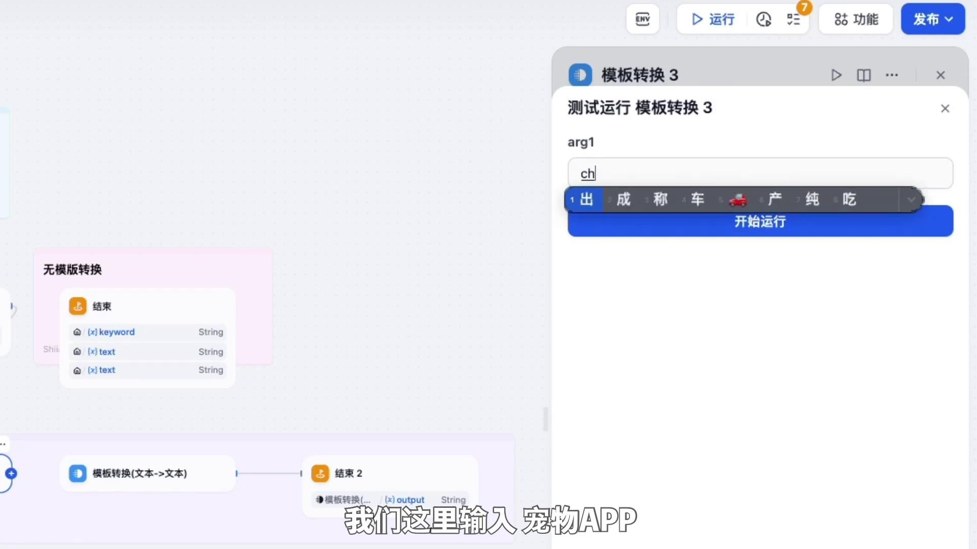
click(761, 222)
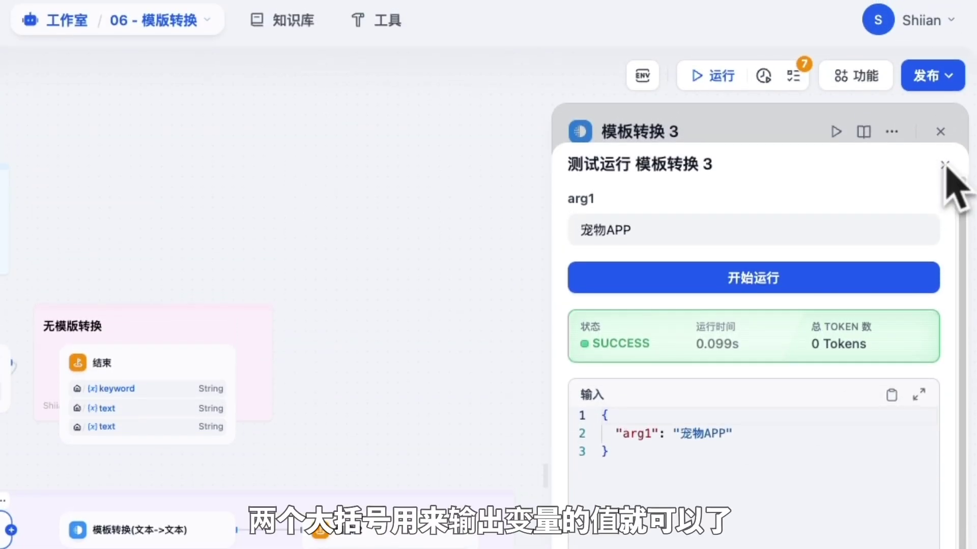
Close the single-node test run, connect 商业创意生成器 to the 模板转换(文本->文本) node, and open that node's settings.
click(945, 165)
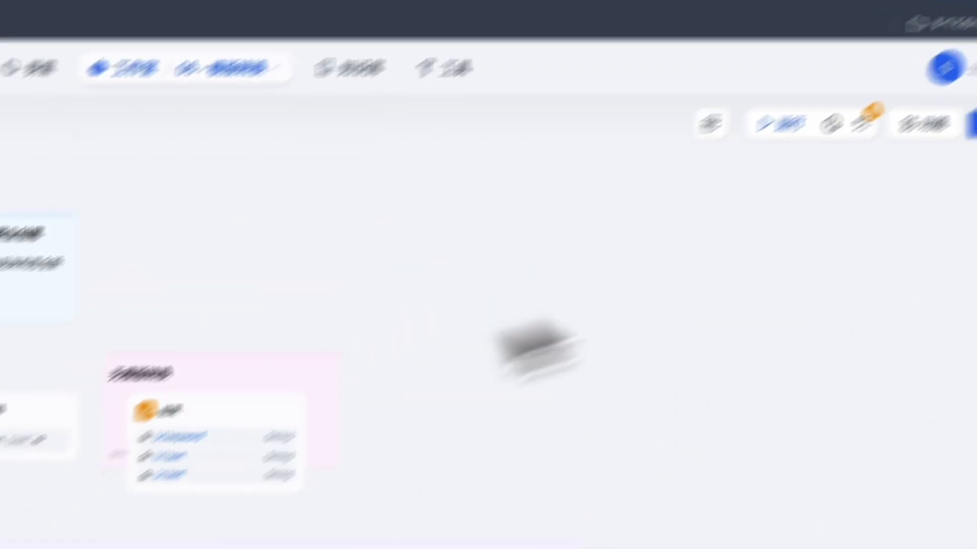
drag(295, 267, 344, 437)
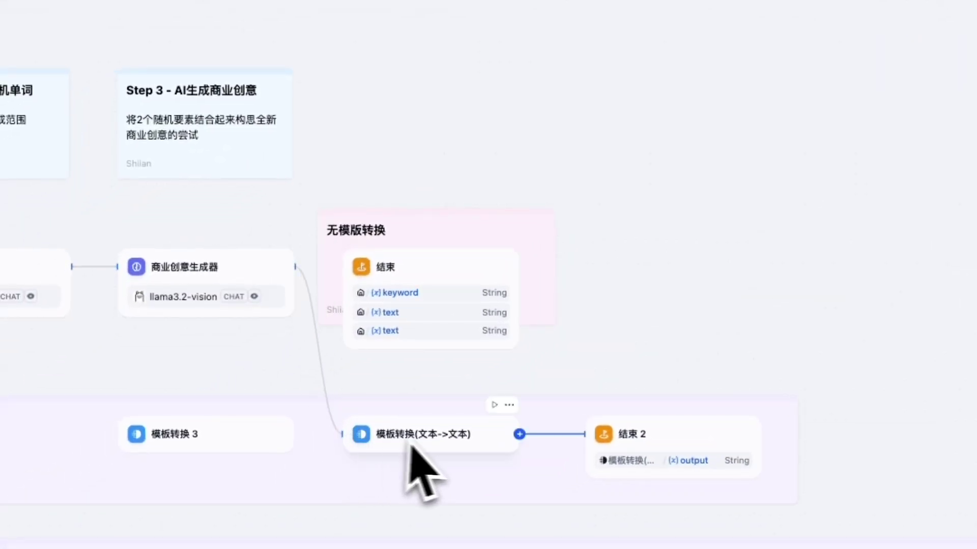
click(472, 447)
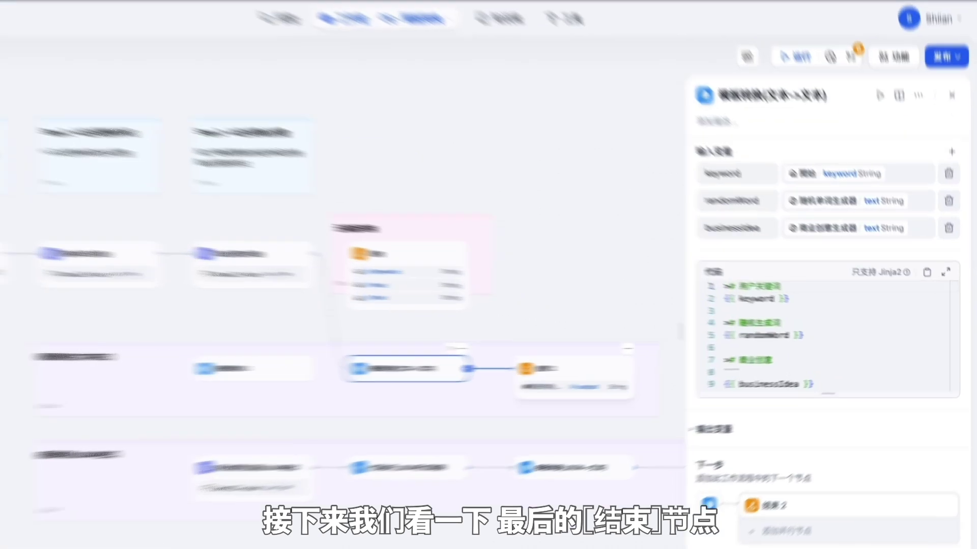
Set the 结束 2 node's output variable to the output of 模板转换(文本->文本) and close its settings.
click(621, 367)
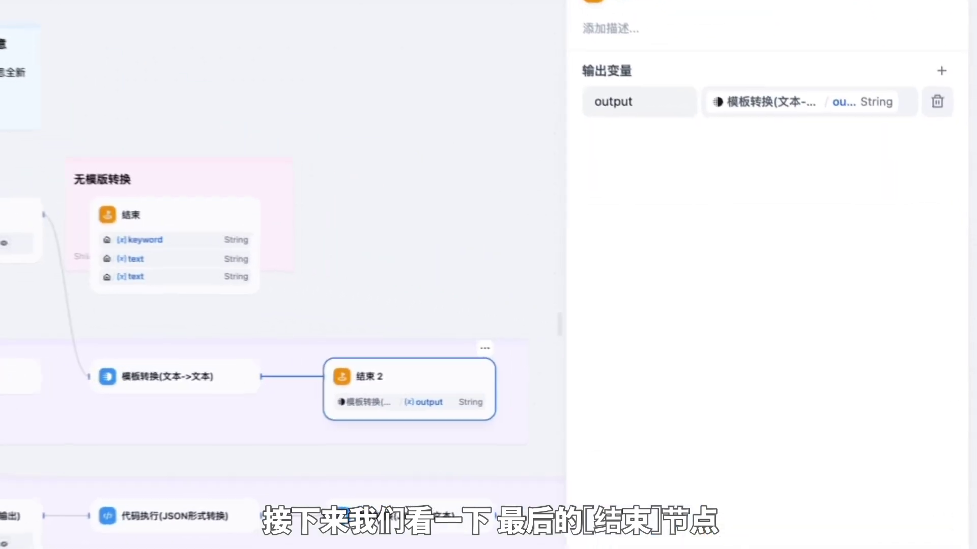
click(829, 94)
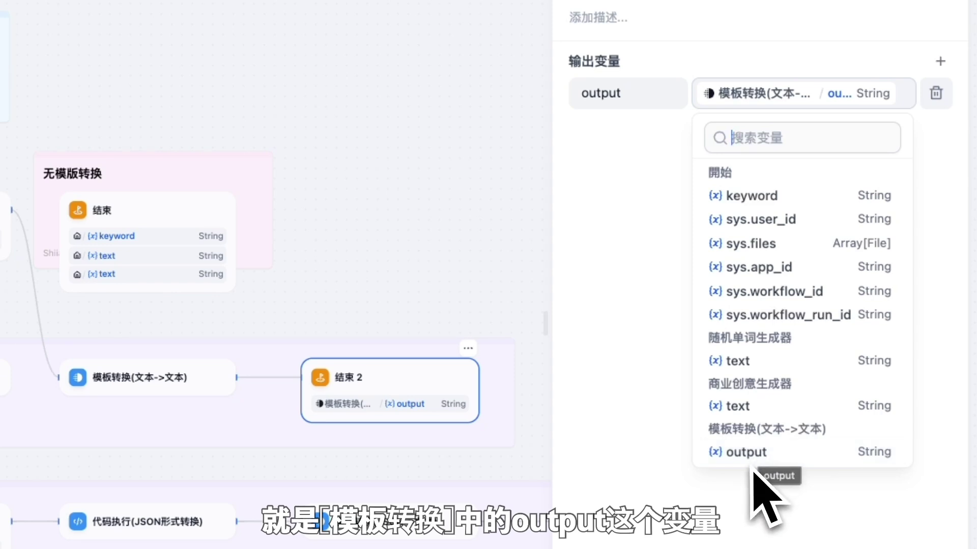
click(786, 476)
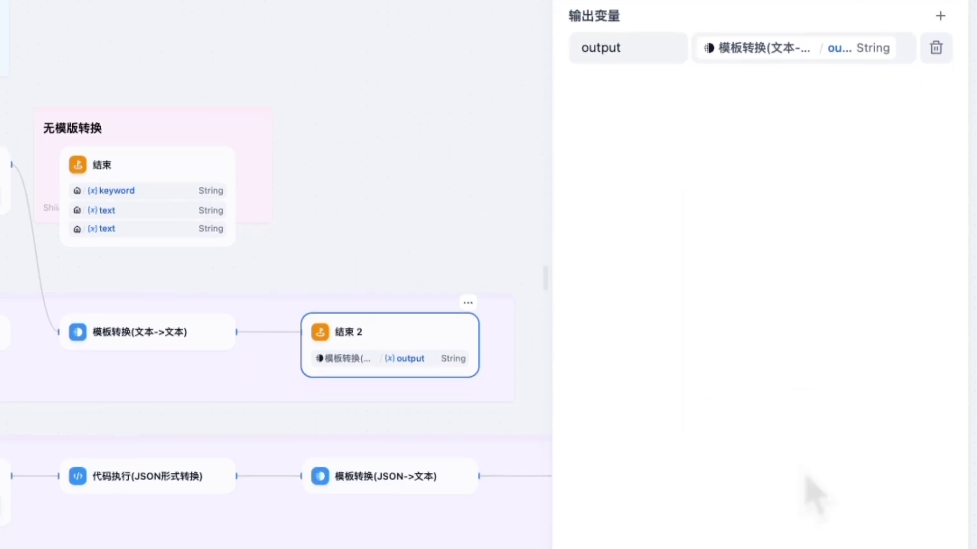
click(940, 184)
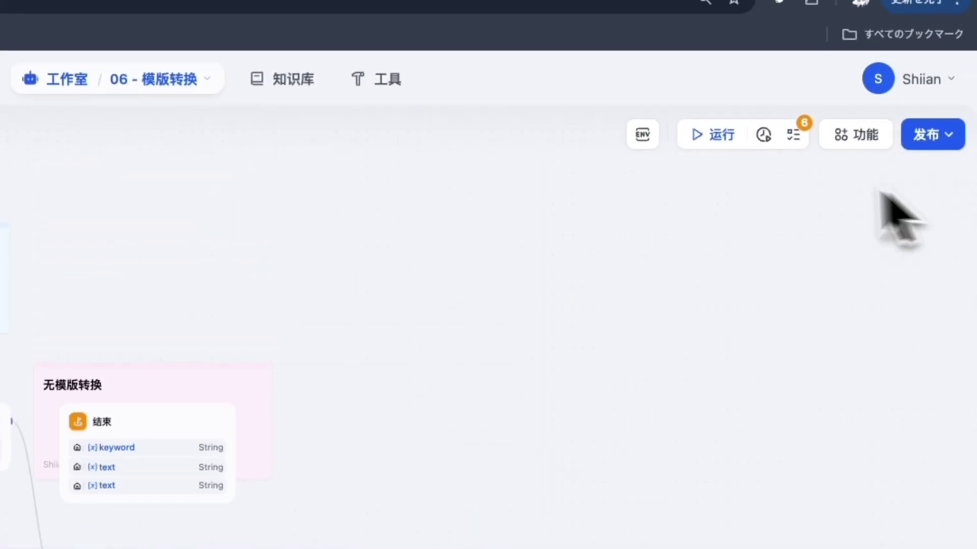
Test-run the whole workflow with the keyword 宠物APP.
click(720, 128)
click(722, 354)
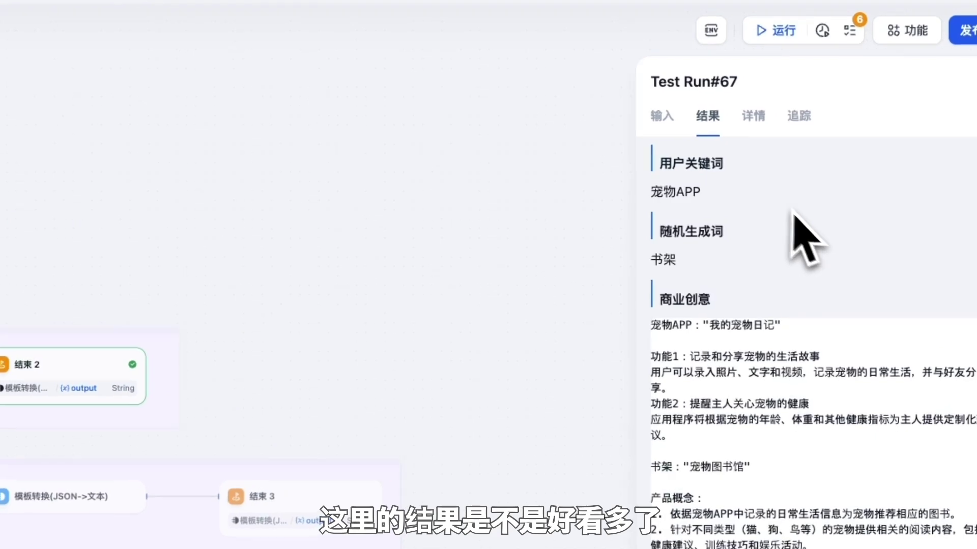
Compare the Jinja2 code of the 模板转换(文本->文本) node, including its quote headings and text block, with the formatted run result.
click(220, 329)
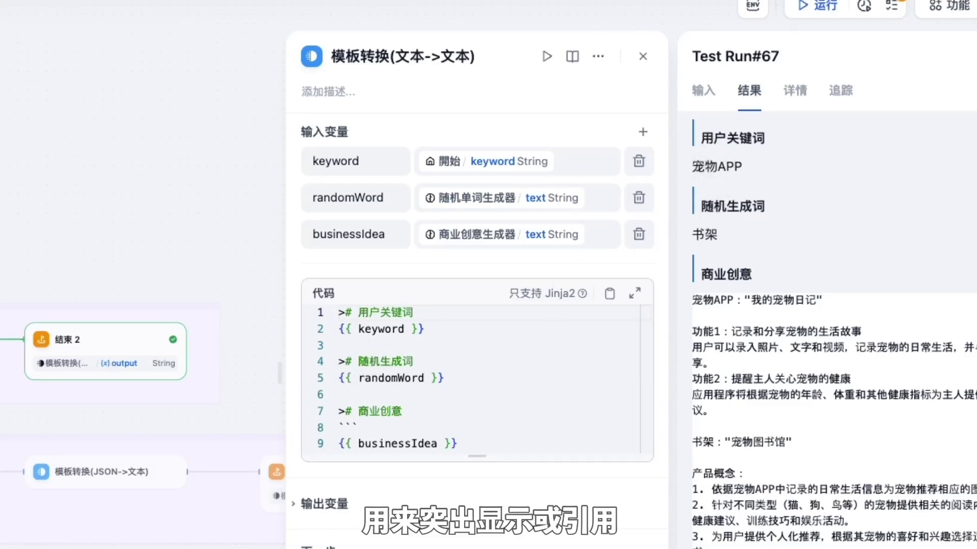
click(364, 428)
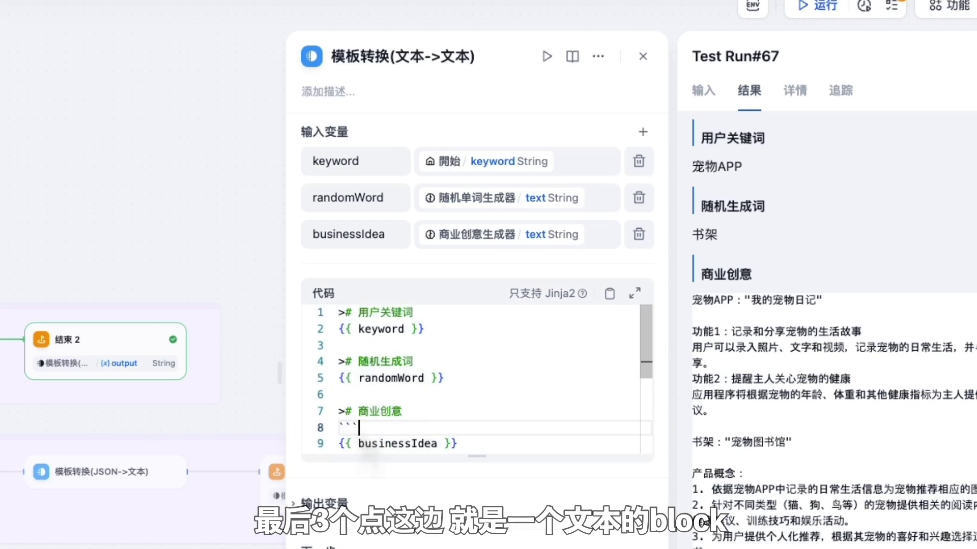
scroll(370, 447, down, 3)
scroll(371, 374, up, 3)
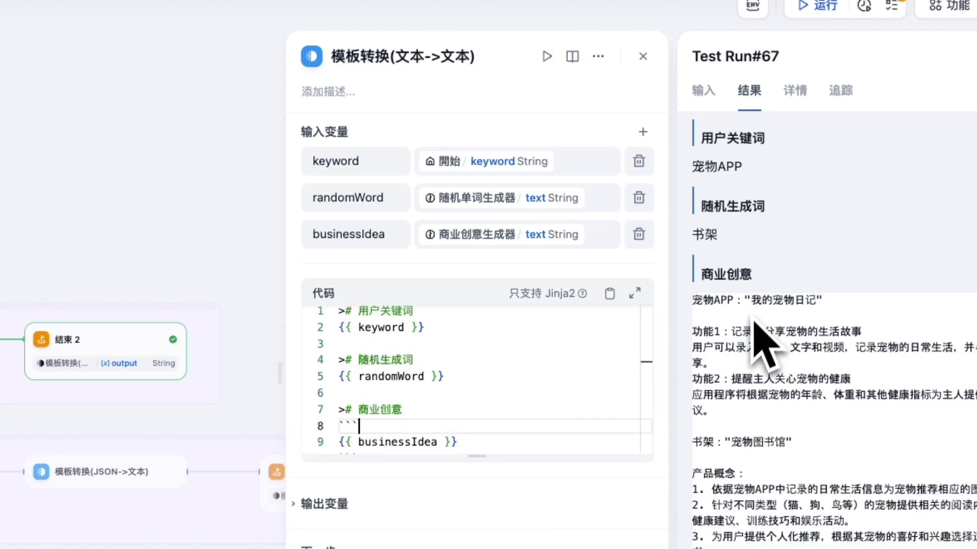
scroll(756, 315, down, 3)
scroll(752, 340, up, 3)
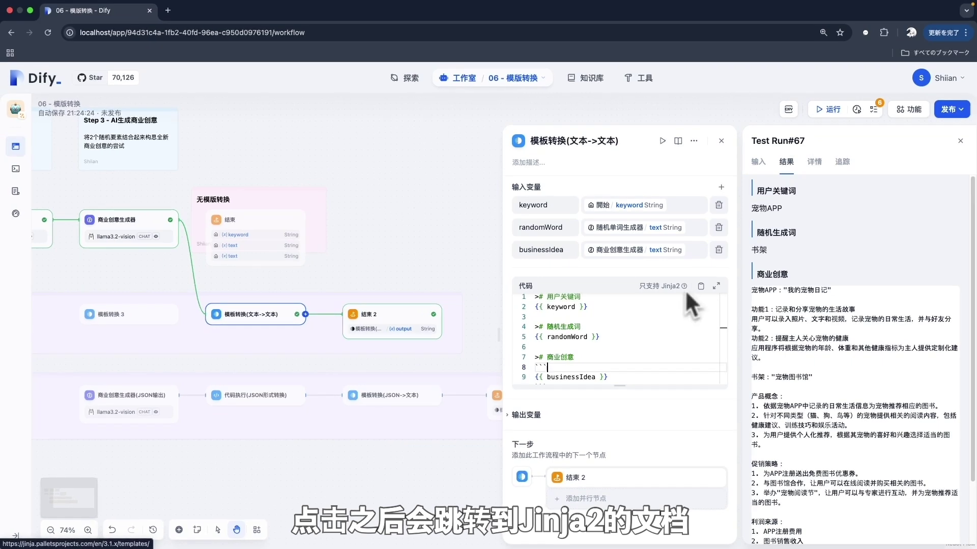
Open the Jinja2 documentation linked from the template code and skim through its Template Designer Documentation page.
click(685, 289)
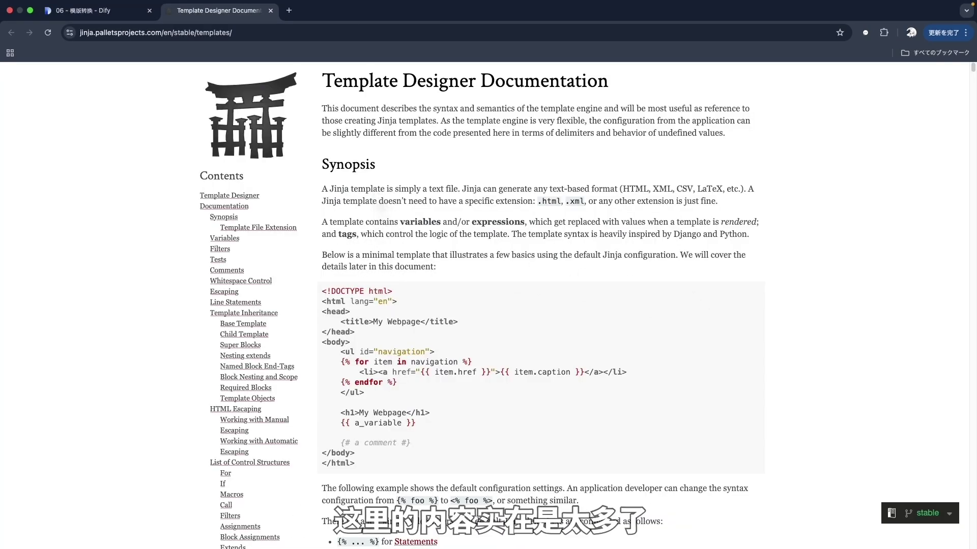
scroll(450, 255, down, 20)
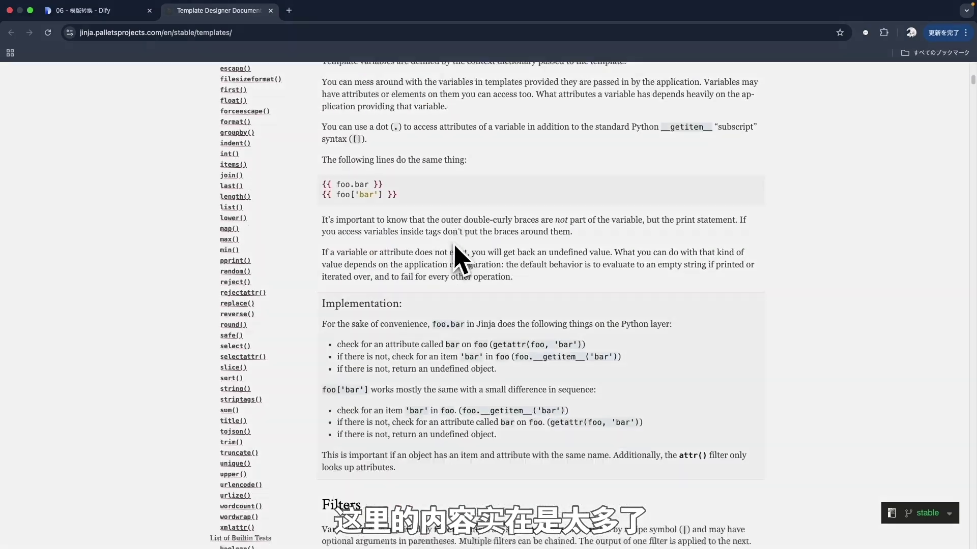
scroll(541, 306, down, 20)
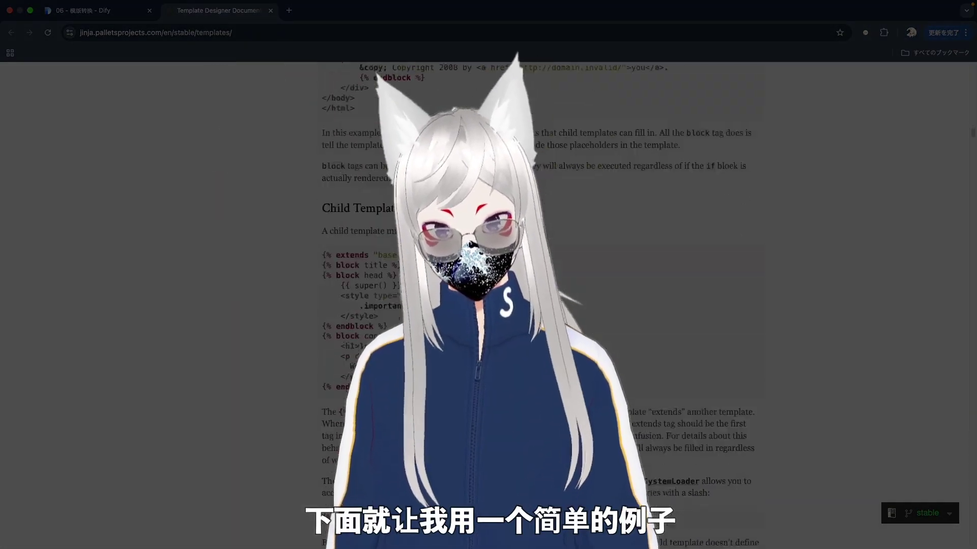
scroll(542, 305, down, 20)
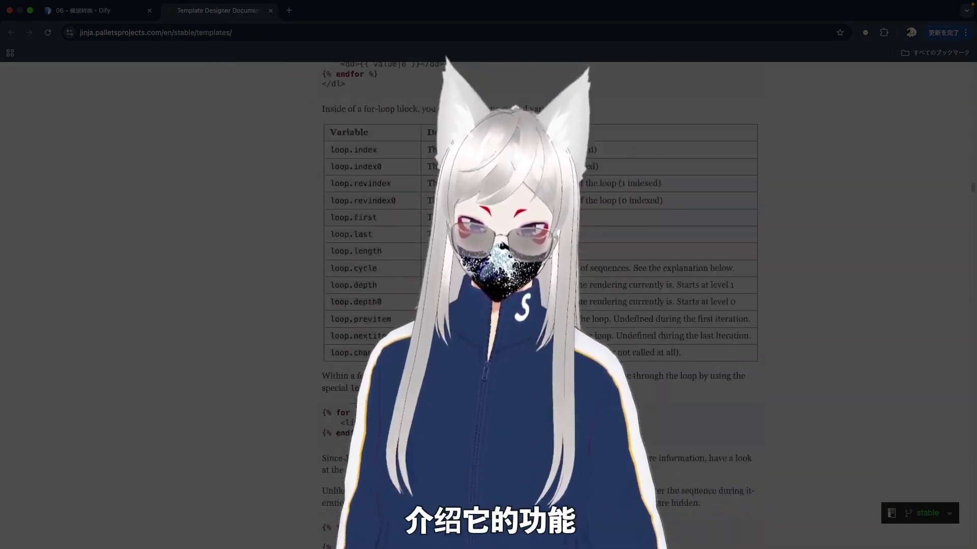
scroll(542, 305, down, 4)
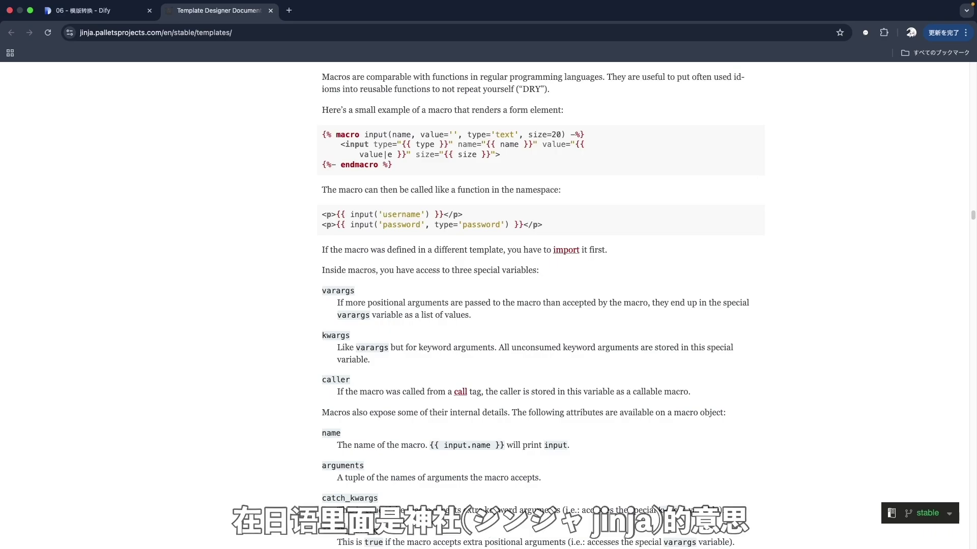
scroll(717, 496, up, 20)
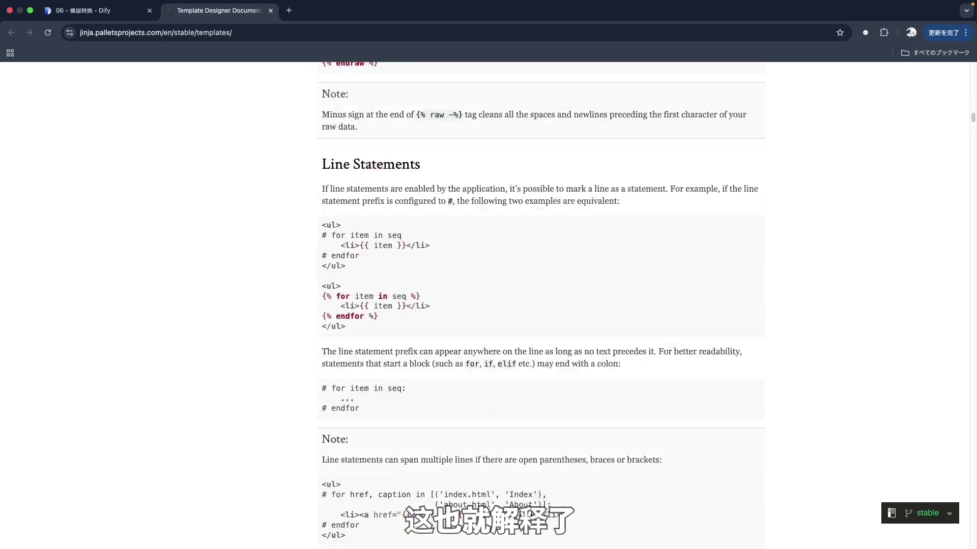
scroll(712, 496, up, 15)
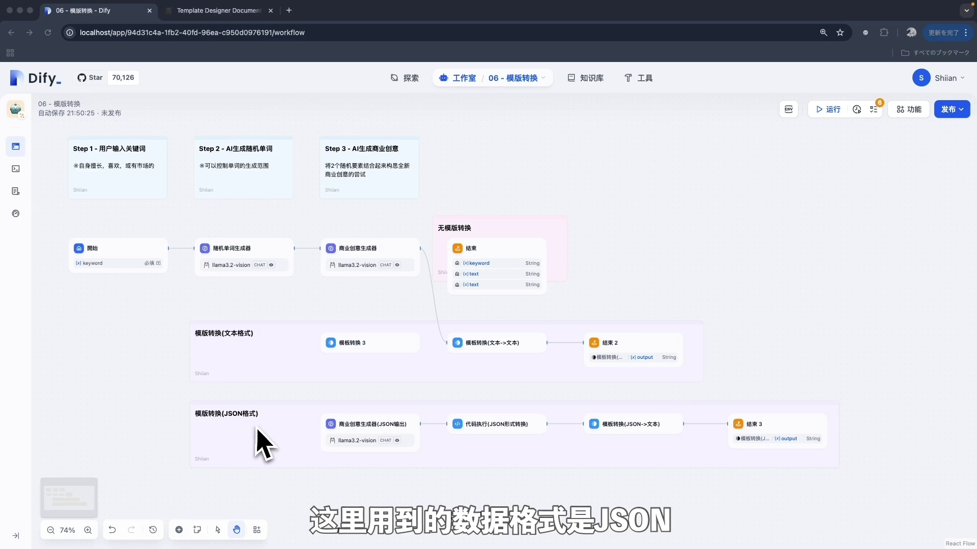
Inspect the 返回格式 model parameter of the 商业创意生成器(JSON输出) node, then close the parameters.
click(383, 432)
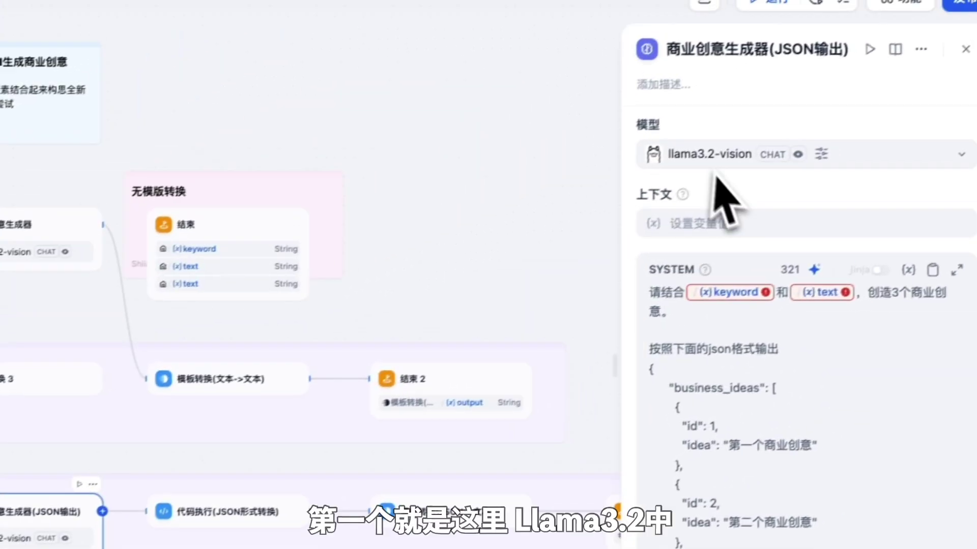
click(689, 176)
scroll(559, 163, down, 10)
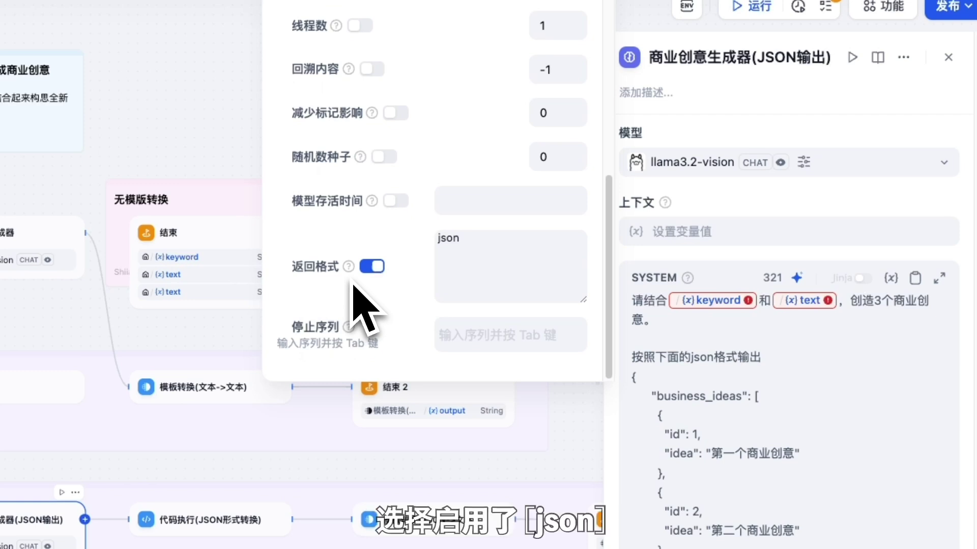
mouse_move(350, 270)
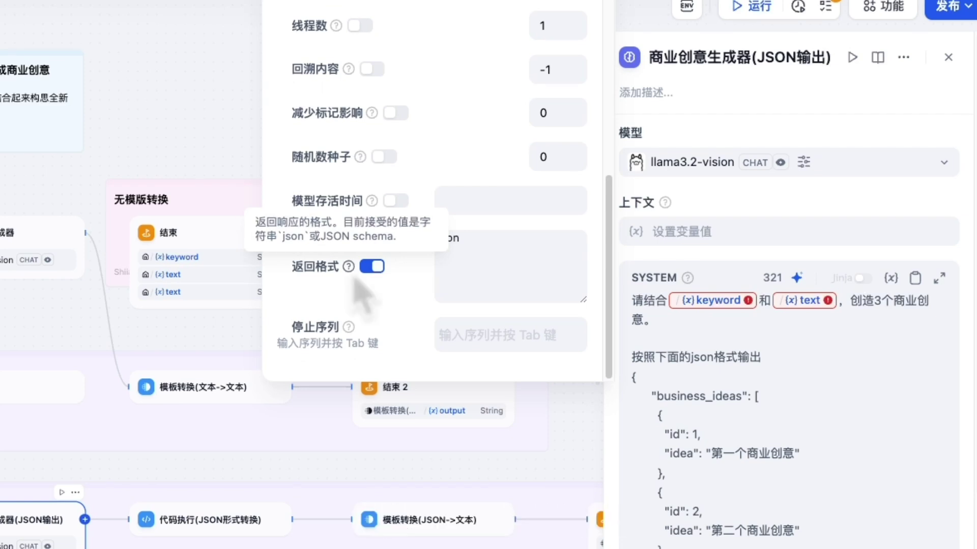
click(745, 402)
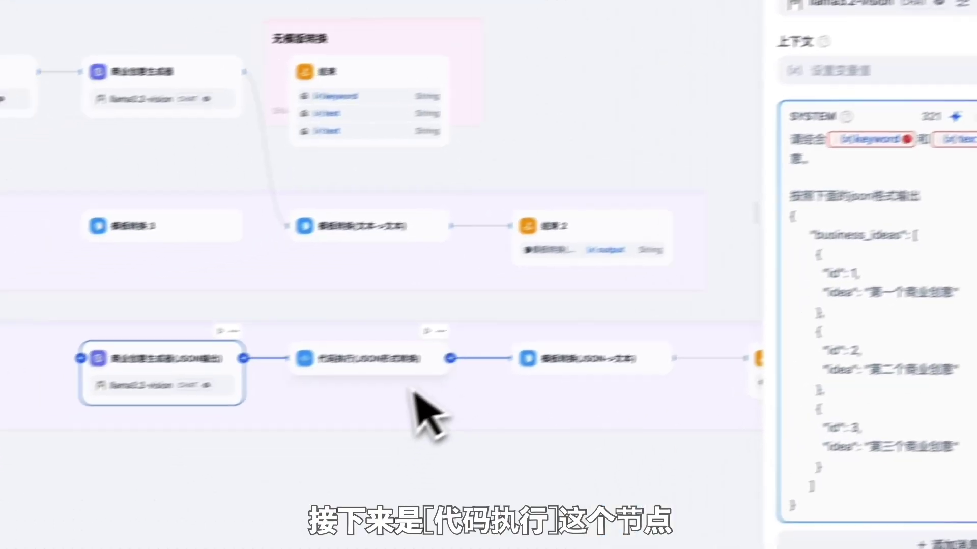
Look at the 代码执行(JSON形式转换) node, then examine the prompt's JSON structure and output variables of 商业创意生成器(JSON输出).
click(389, 365)
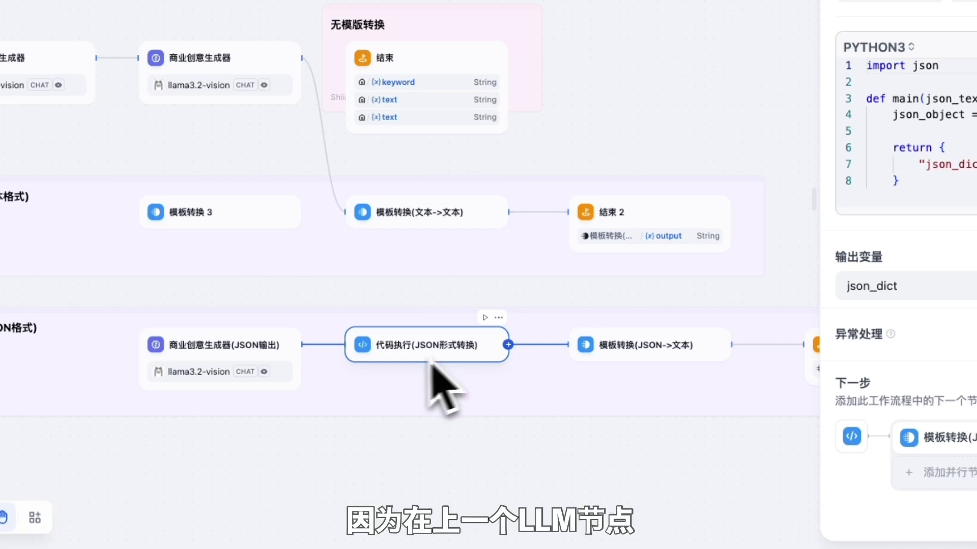
click(275, 358)
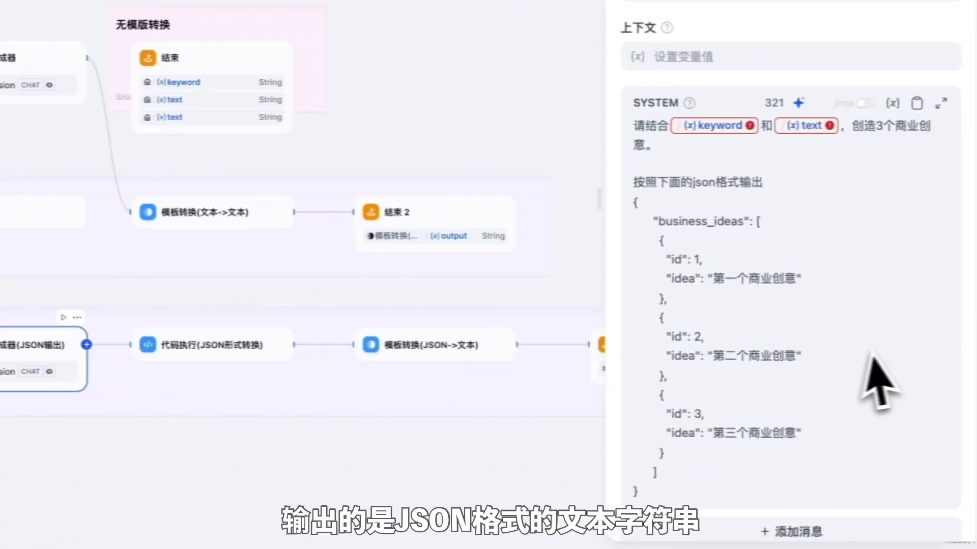
scroll(880, 376, down, 6)
click(629, 307)
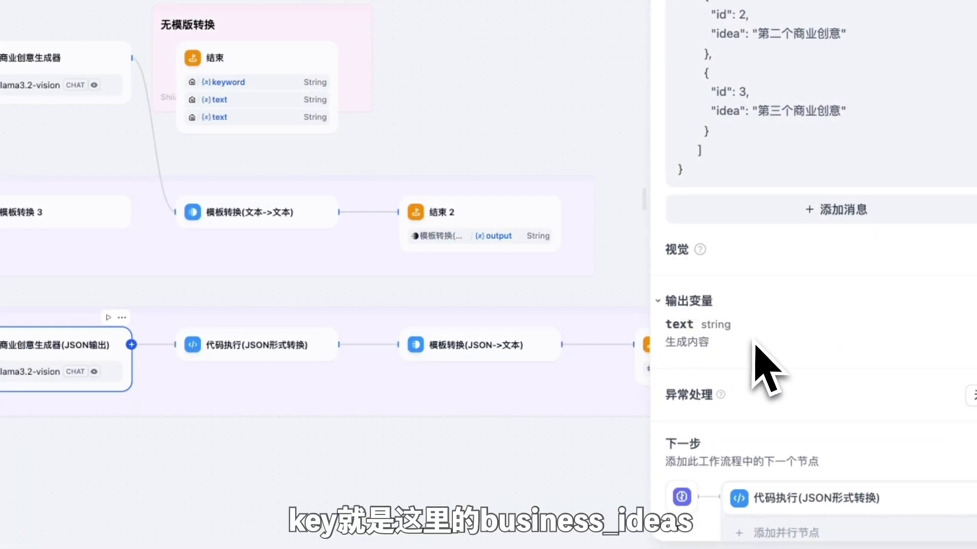
scroll(763, 360, up, 5)
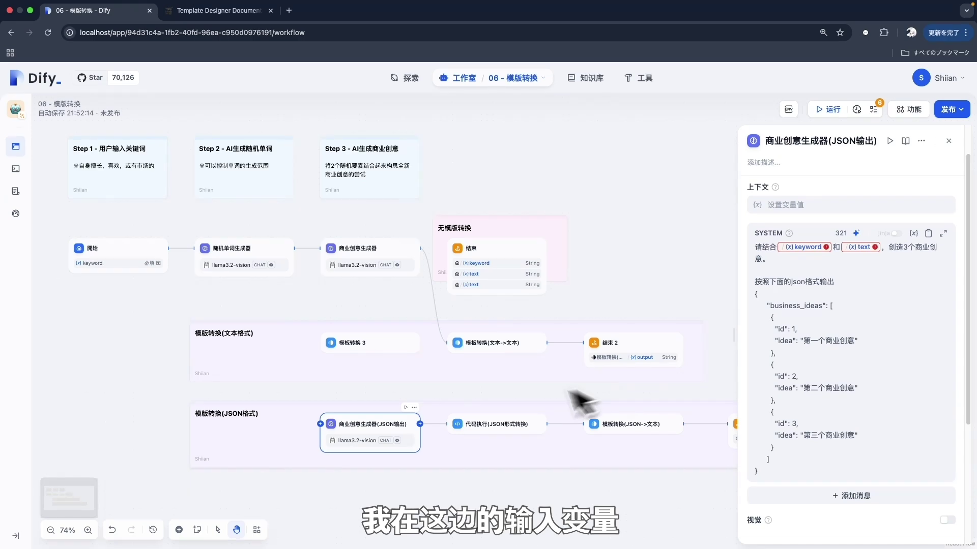
Examine the 代码执行(JSON形式转换) node's input, Python code and type choices for its json_dict output, leaving Object selected.
click(509, 427)
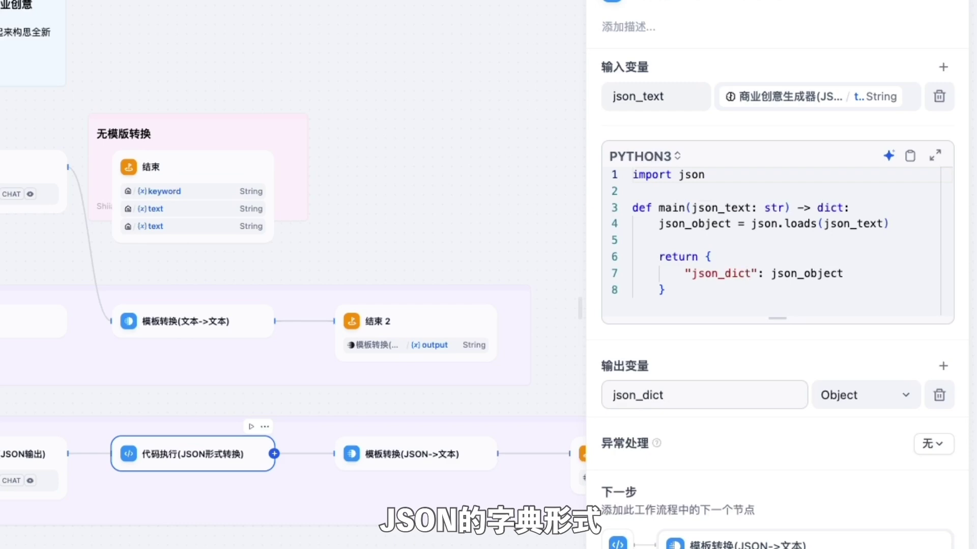
click(892, 401)
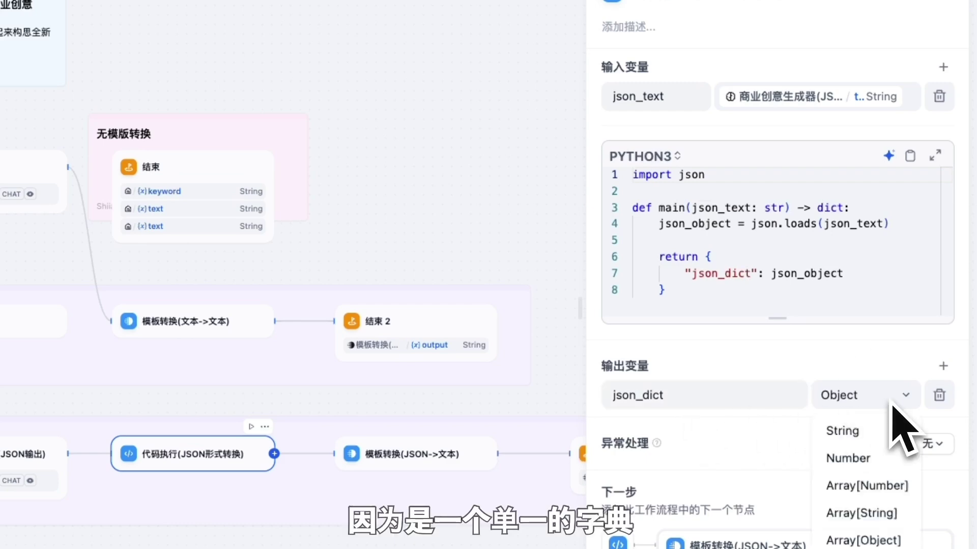
click(851, 459)
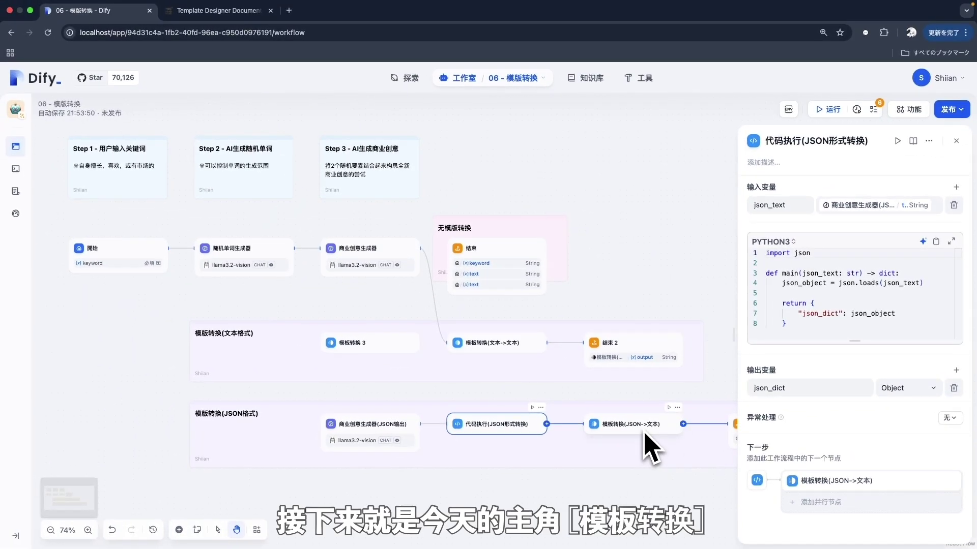
Examine the 模板转换(JSON->文本) node's json_dict input source and the Jinja for loop over json_dict.business_ideas in its code.
click(644, 428)
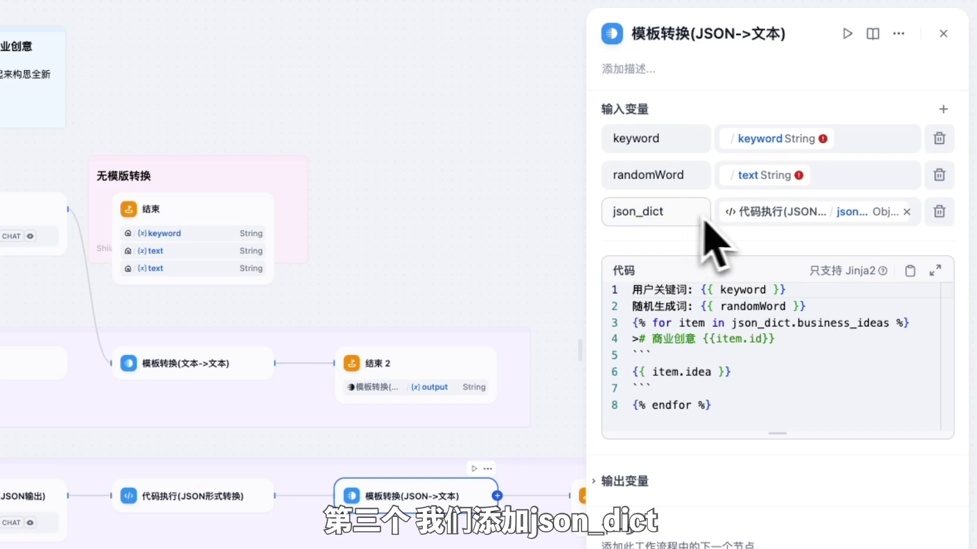
click(809, 212)
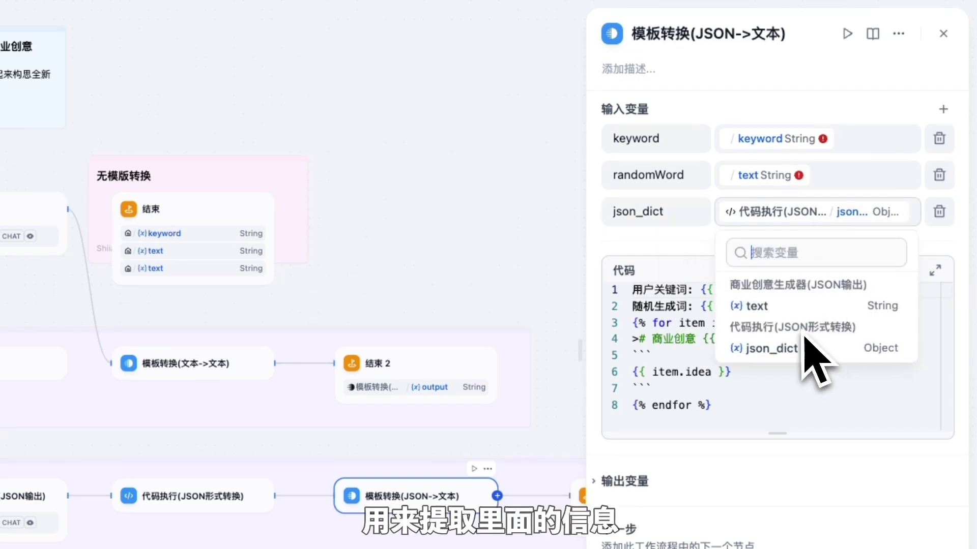
click(702, 249)
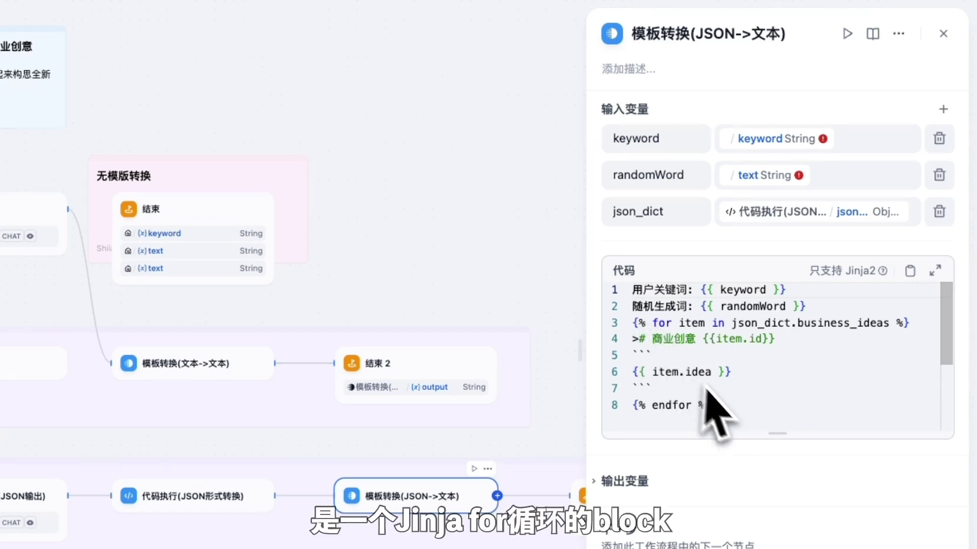
drag(735, 414, 632, 323)
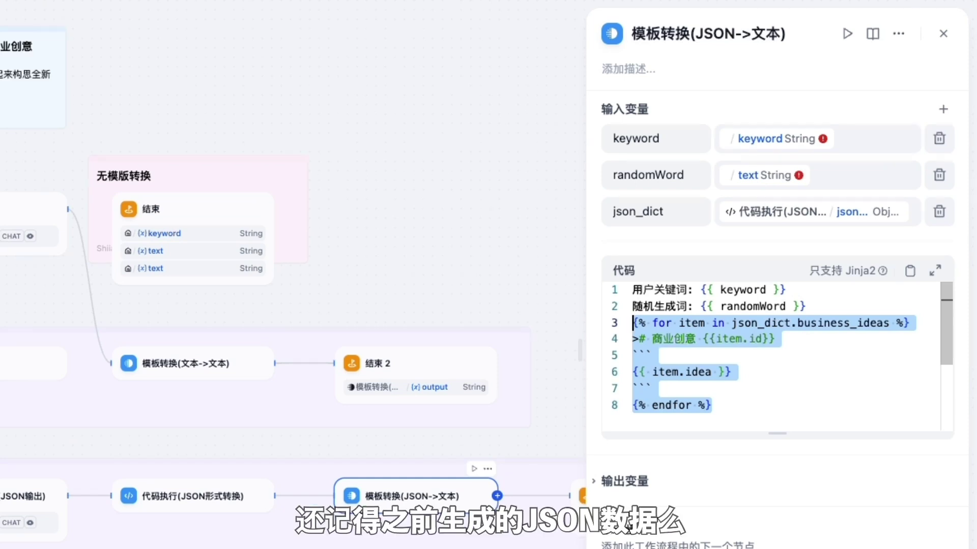
click(739, 406)
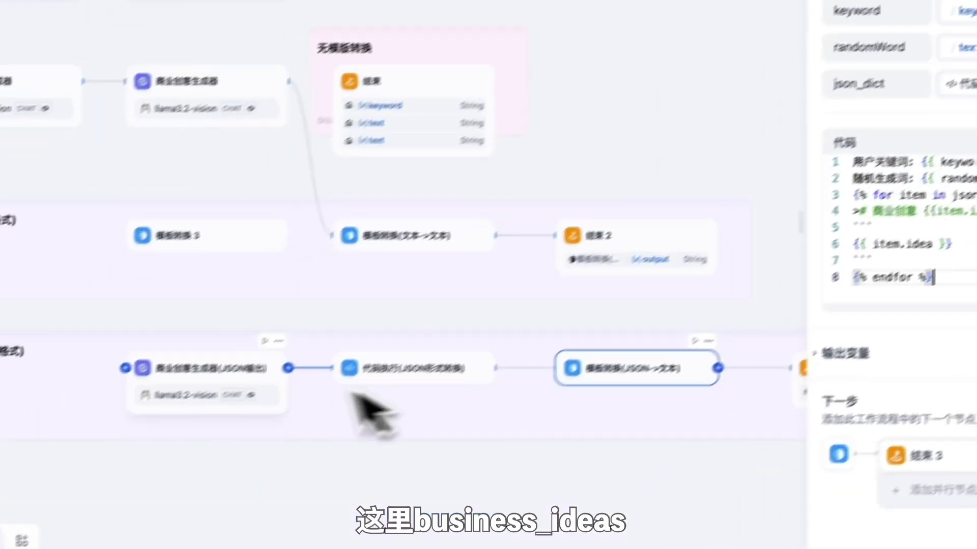
Examine the business_ideas list in the 商业创意生成器(JSON输出) prompt, then the 模板转换(JSON->文本) node's for loop, and close the node.
click(16, 507)
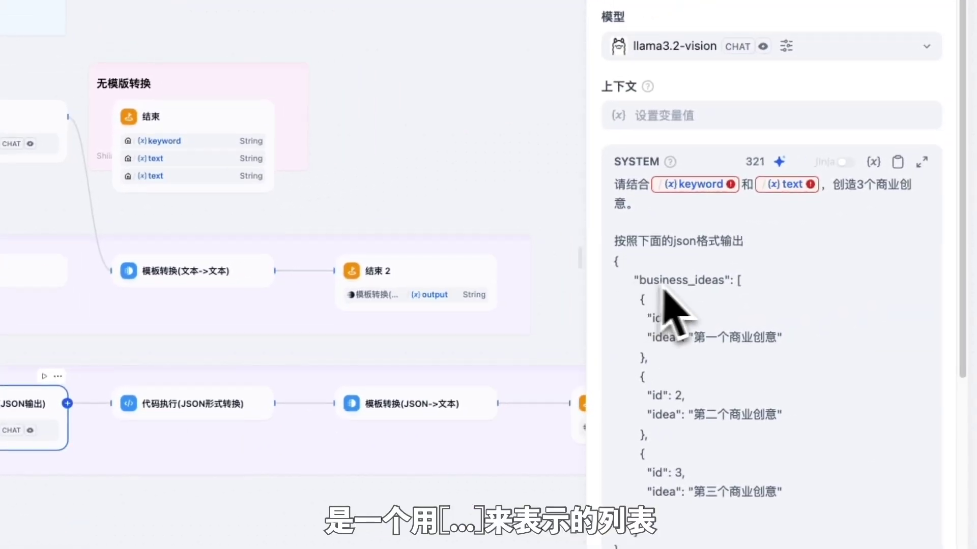
click(724, 281)
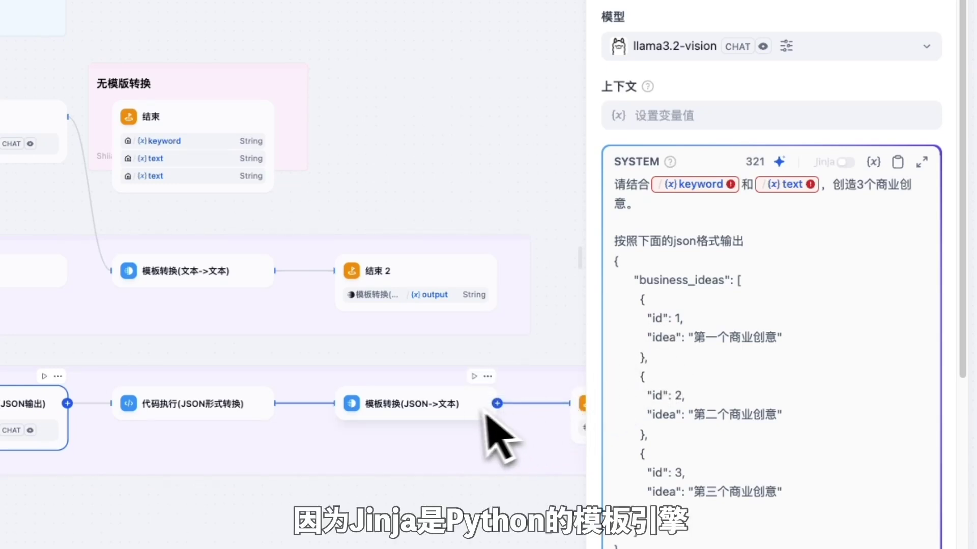
click(462, 411)
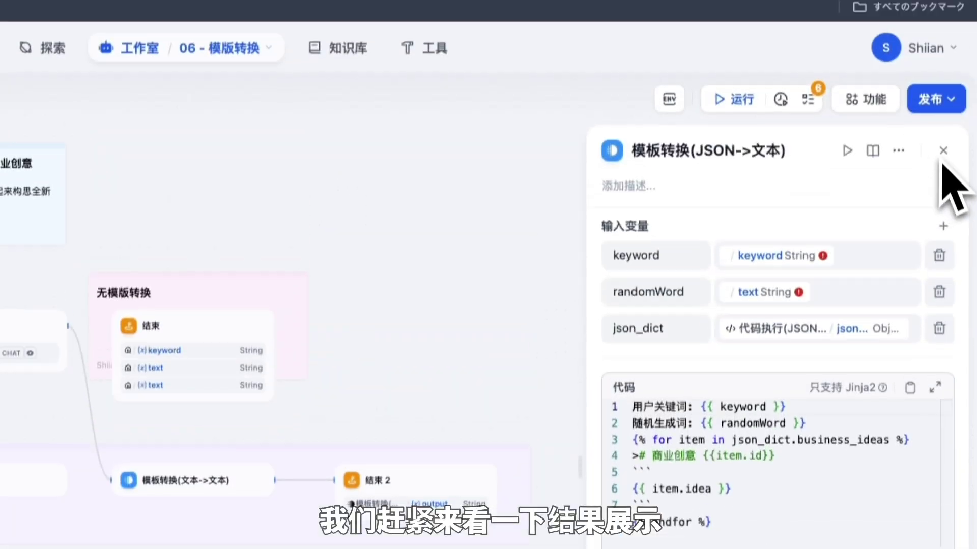
click(942, 152)
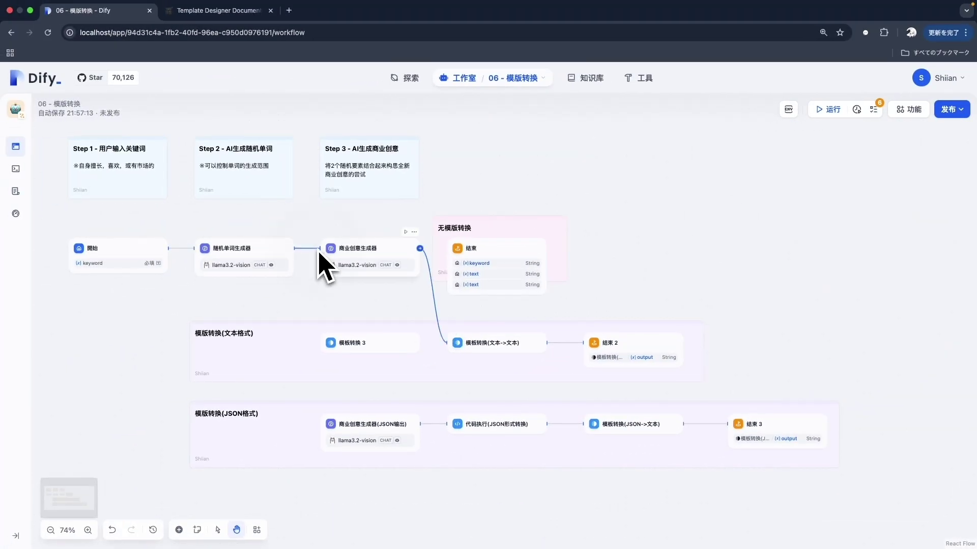
Connect 随机单词生成器 to 商业创意生成器(JSON输出) and test-run the workflow with the keyword 宠物APP.
drag(294, 249, 321, 425)
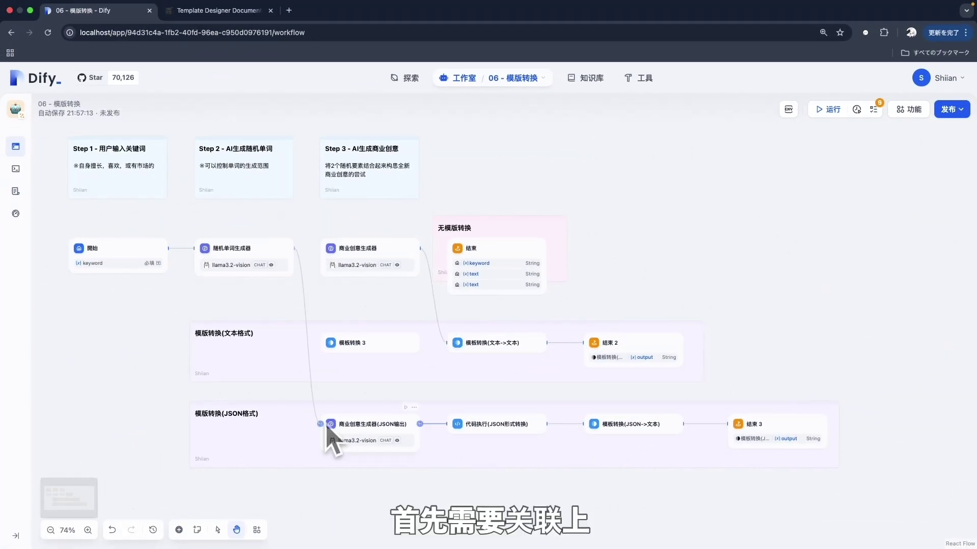
click(830, 111)
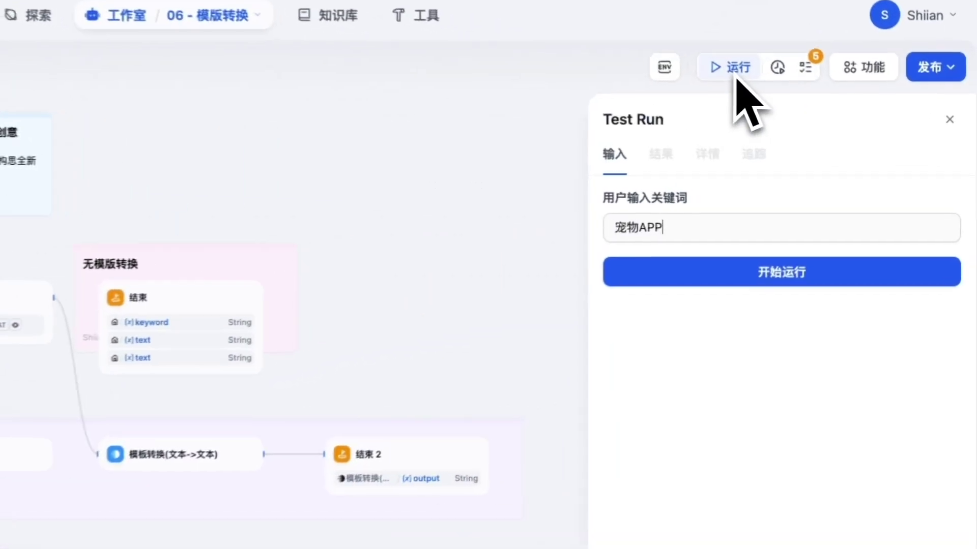
click(704, 274)
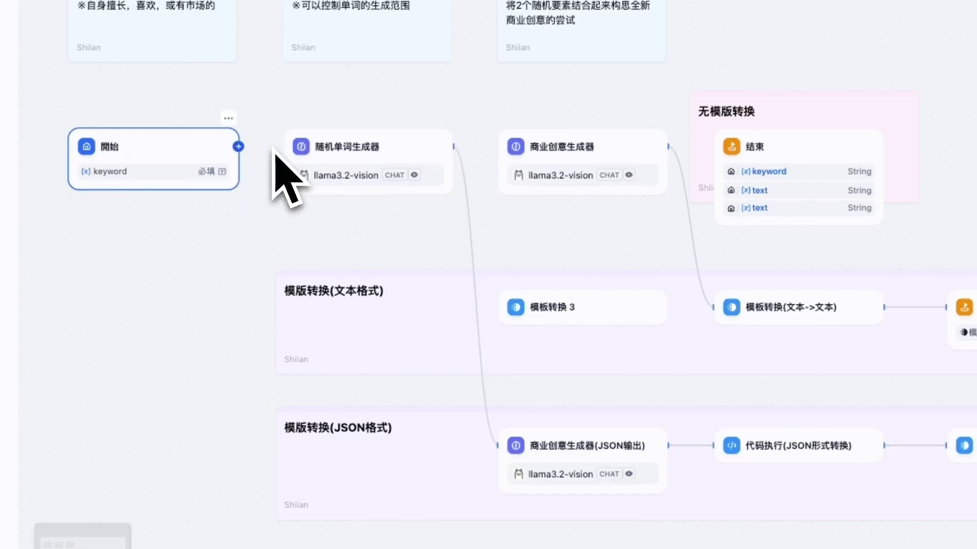
Add a 模板转换 node after 開始 and place it just below the 随机单词生成器 node.
click(238, 148)
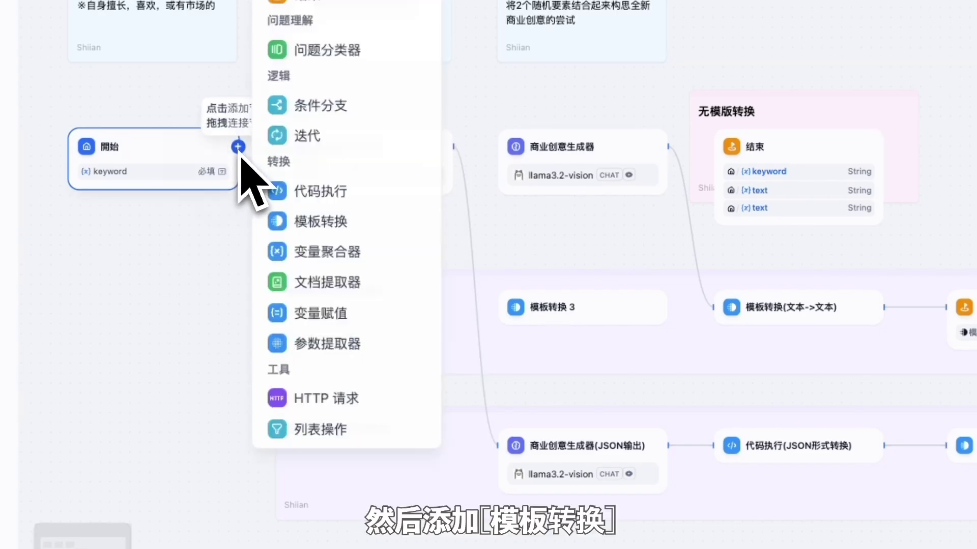
click(320, 223)
drag(366, 147, 366, 232)
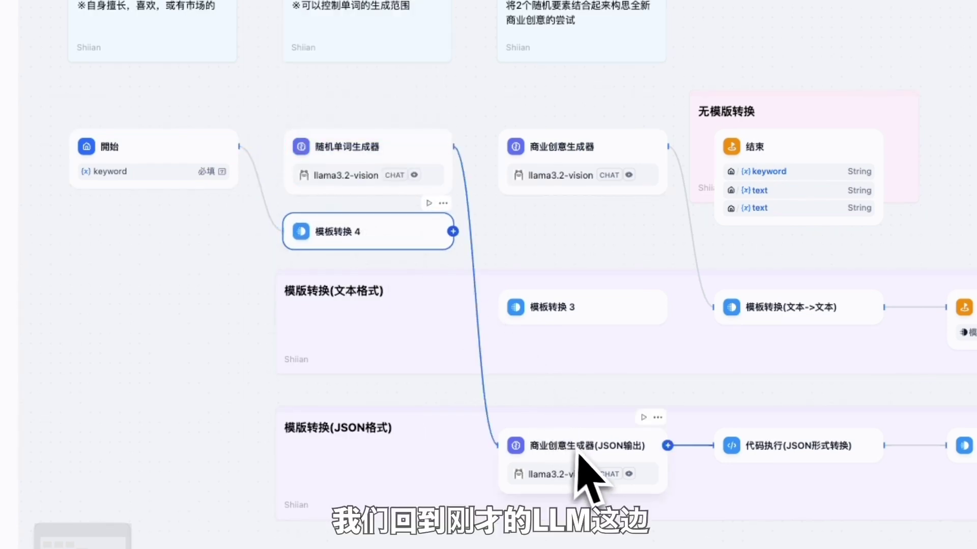
Cut the JSON structure out of the 商业创意生成器(JSON输出) prompt, keeping the line 按照下面的json格式输出, and close the node.
click(619, 463)
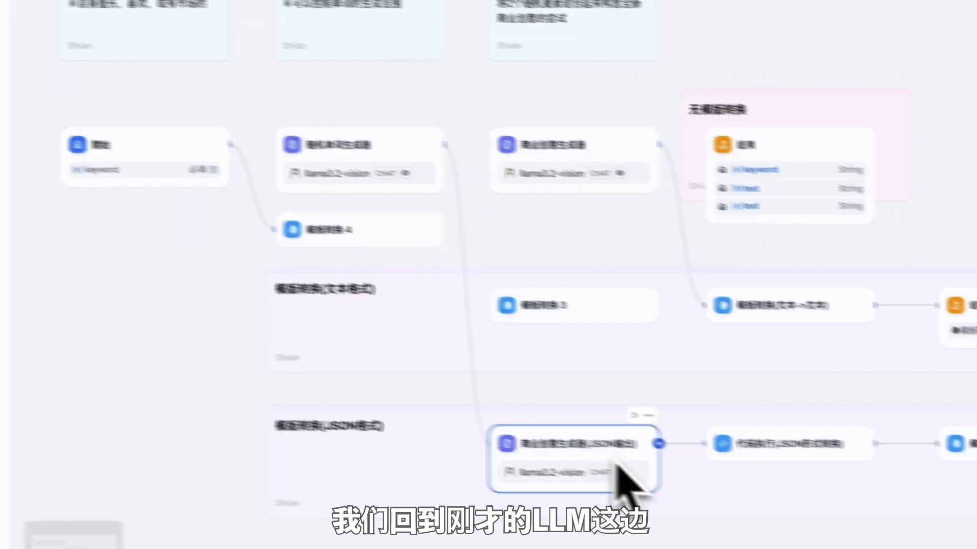
click(601, 194)
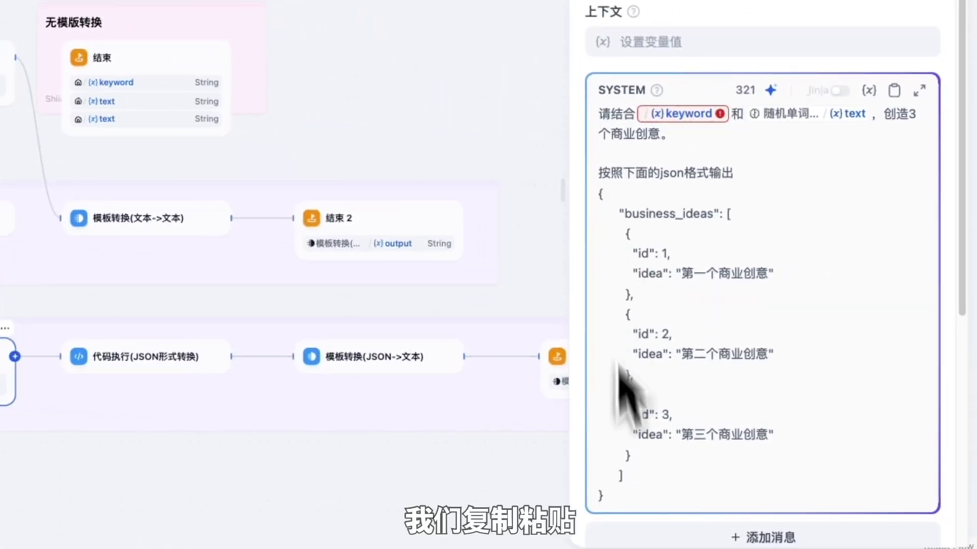
shift+click(630, 497)
key(BackSpace)
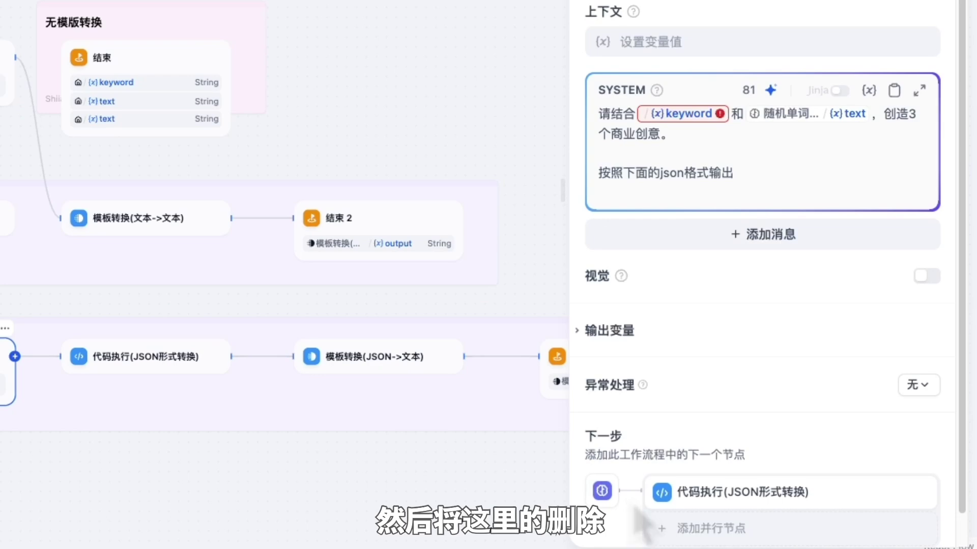
key(BackSpace)
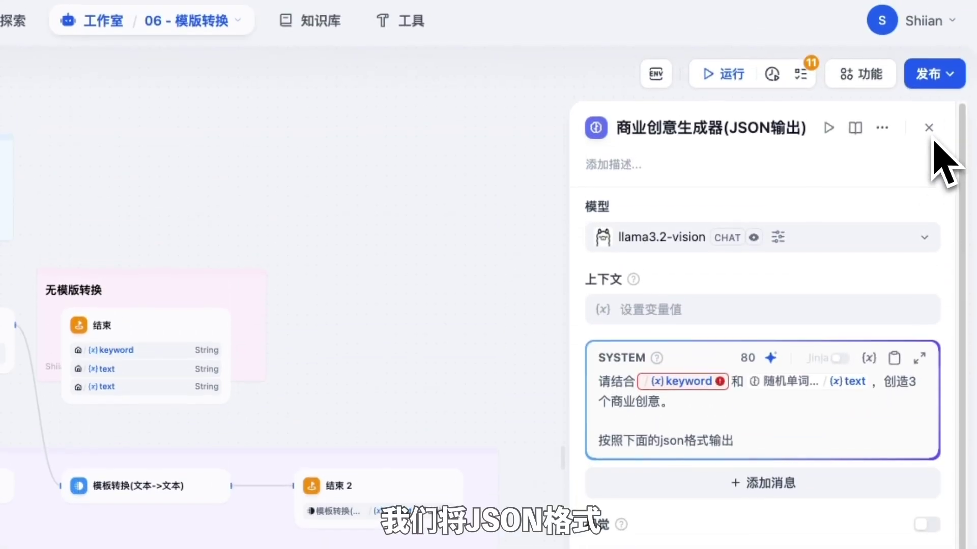
click(929, 127)
Replace the new template node's code with the copied JSON structure, rename the node JSON格式 and close it.
click(218, 324)
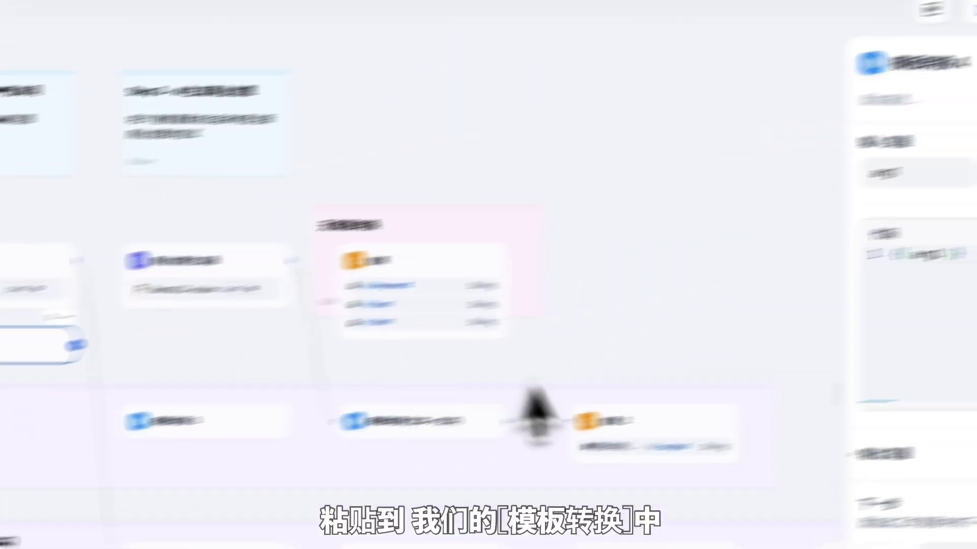
key(ctrl+a)
key(ctrl+v)
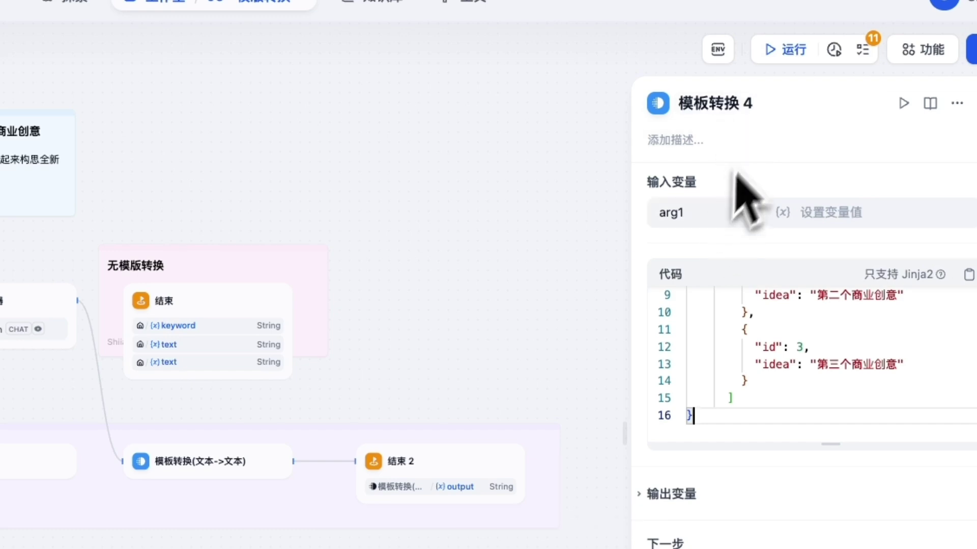
click(783, 107)
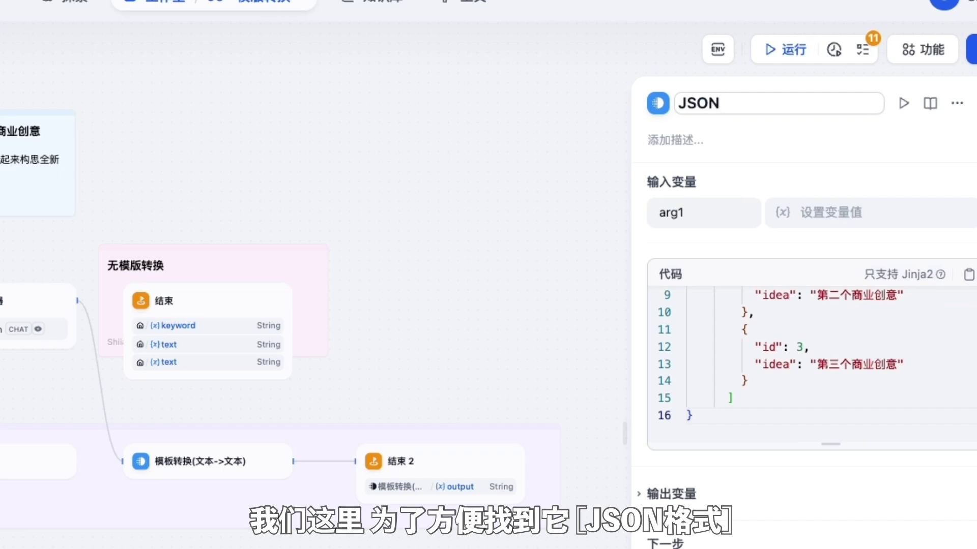
text(JSON格式)
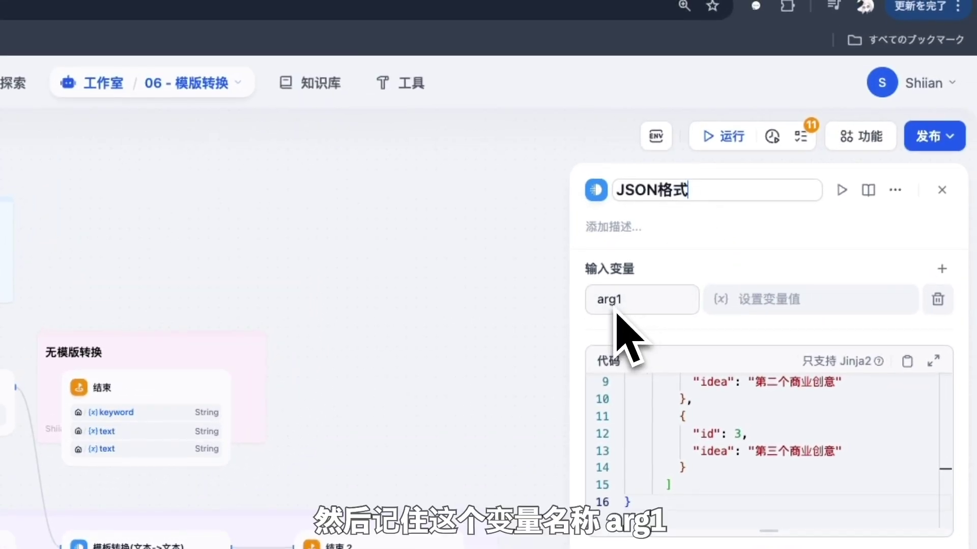
click(671, 280)
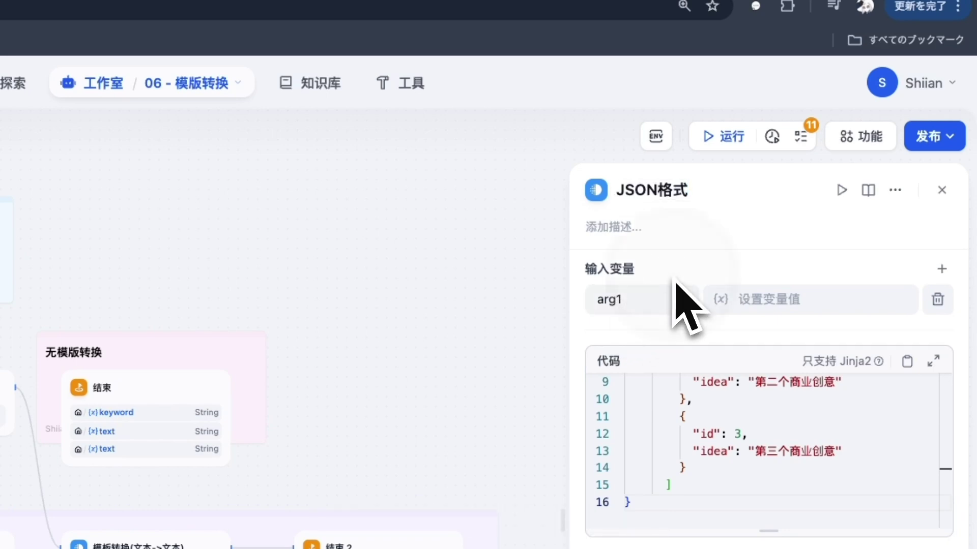
click(942, 191)
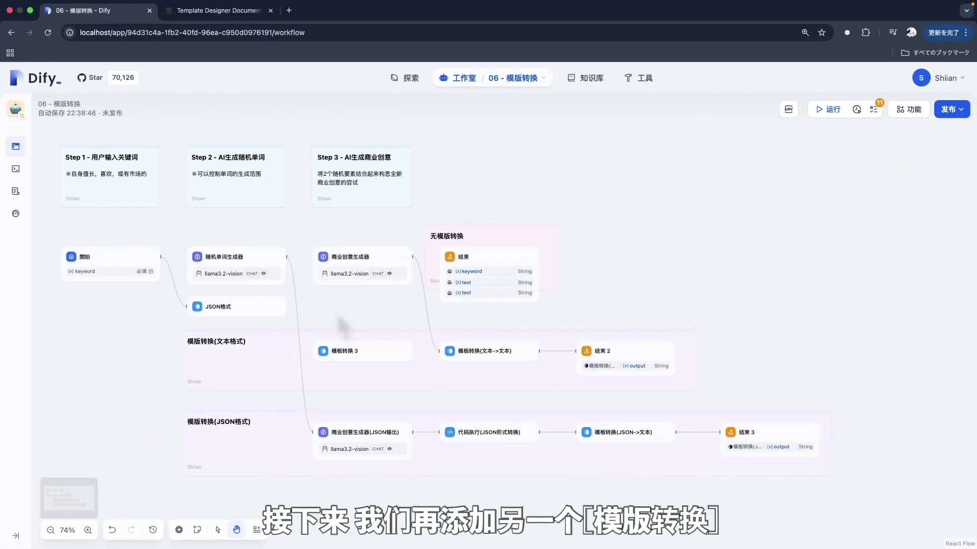
Add another 模板转换 node after JSON格式 and rename its input variable to arg2.
click(286, 306)
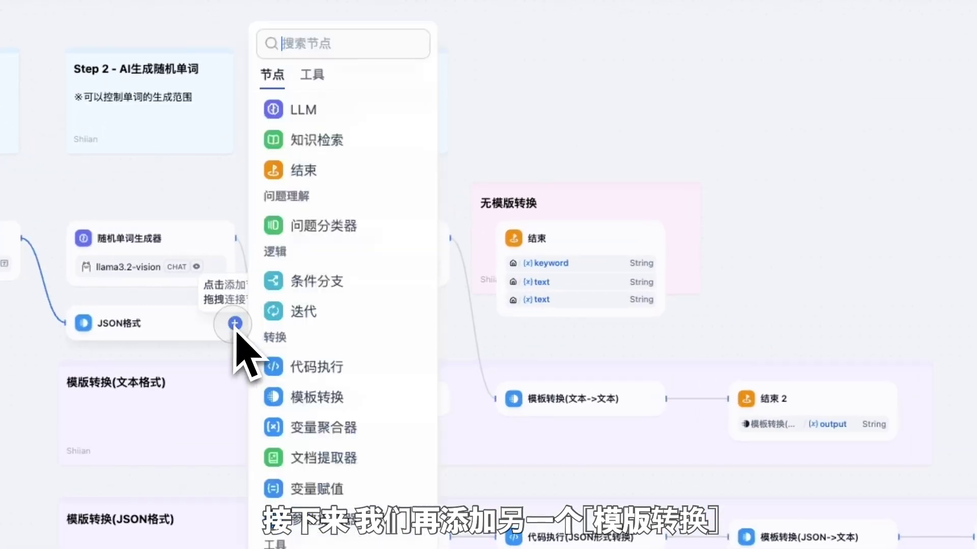
click(316, 398)
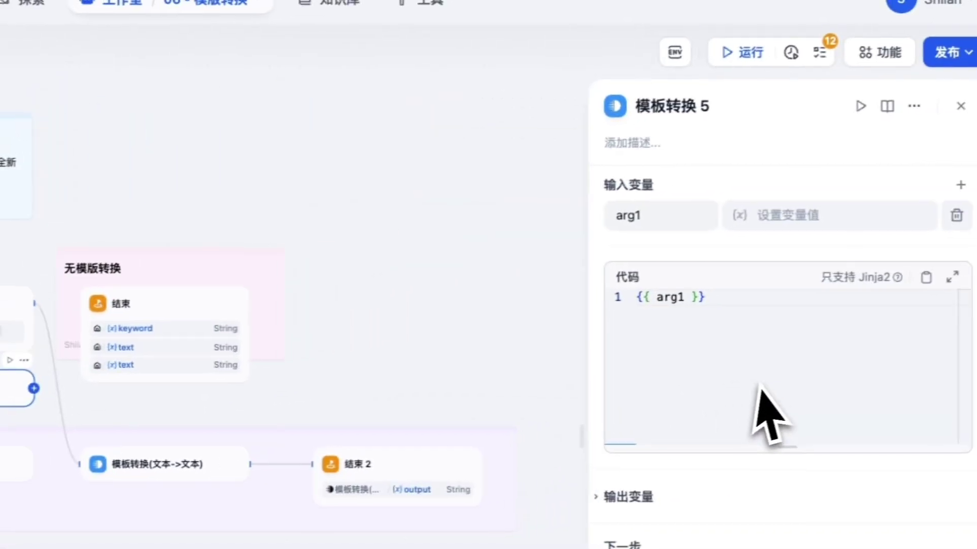
click(759, 375)
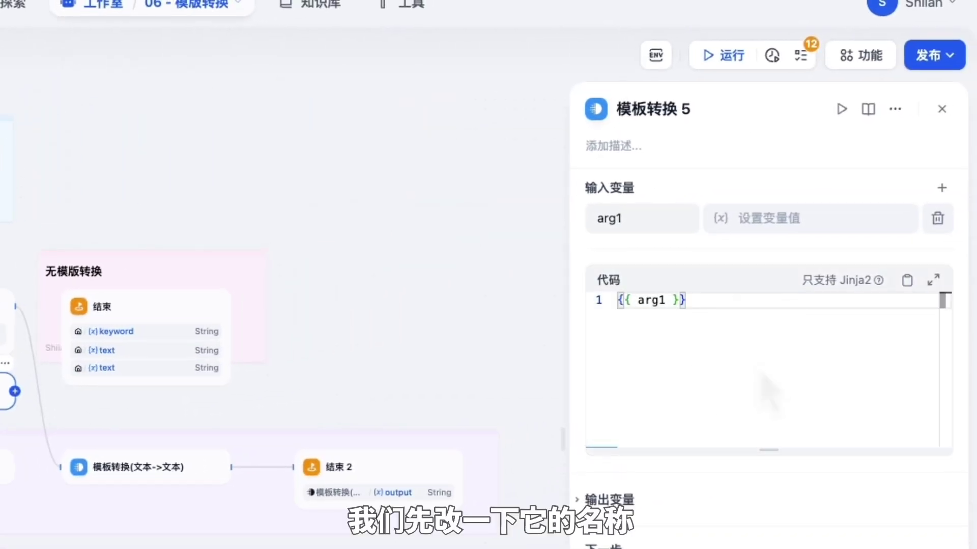
click(672, 230)
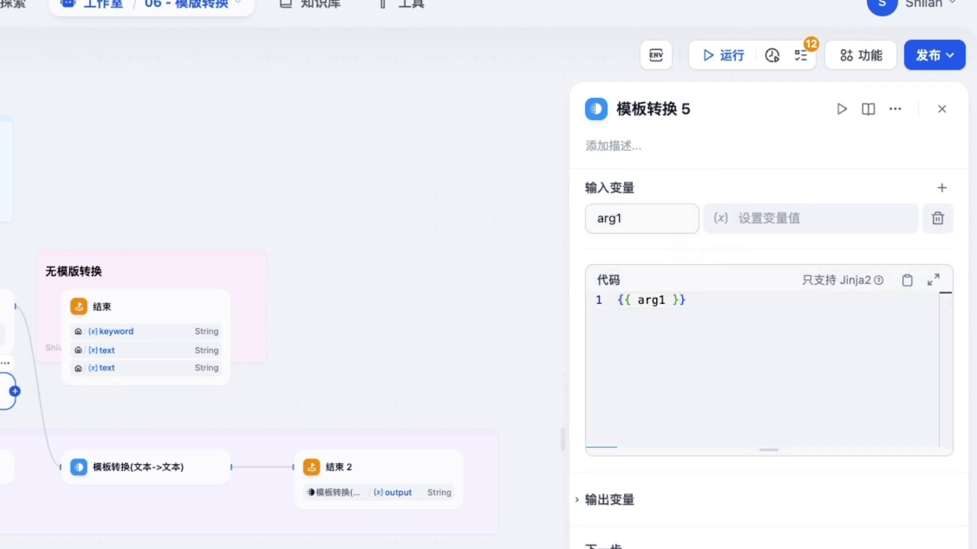
key(BackSpace)
text(2)
Replace the new template node's code with the text ※*创业需谨慎，三思而后行*.
click(717, 346)
key(ctrl+a)
key(BackSpace)
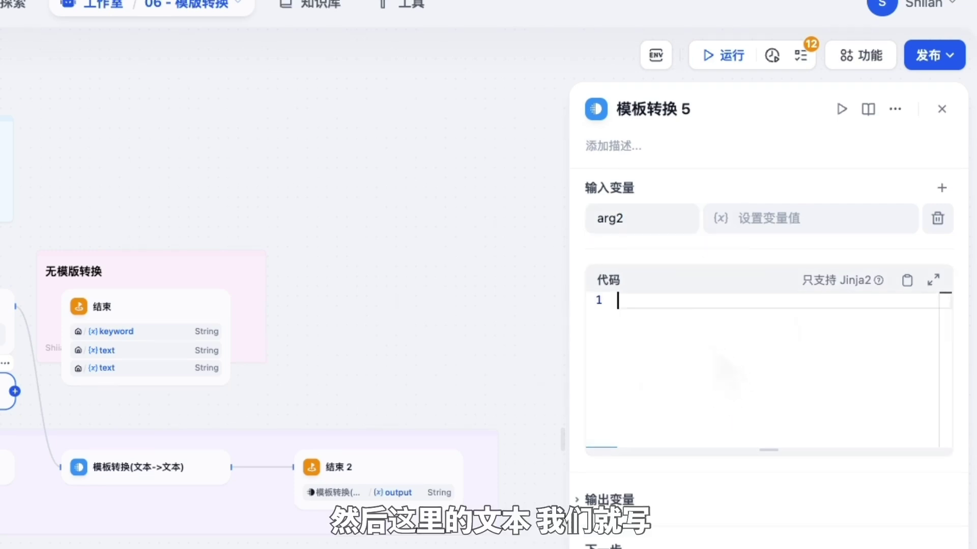
key(space)
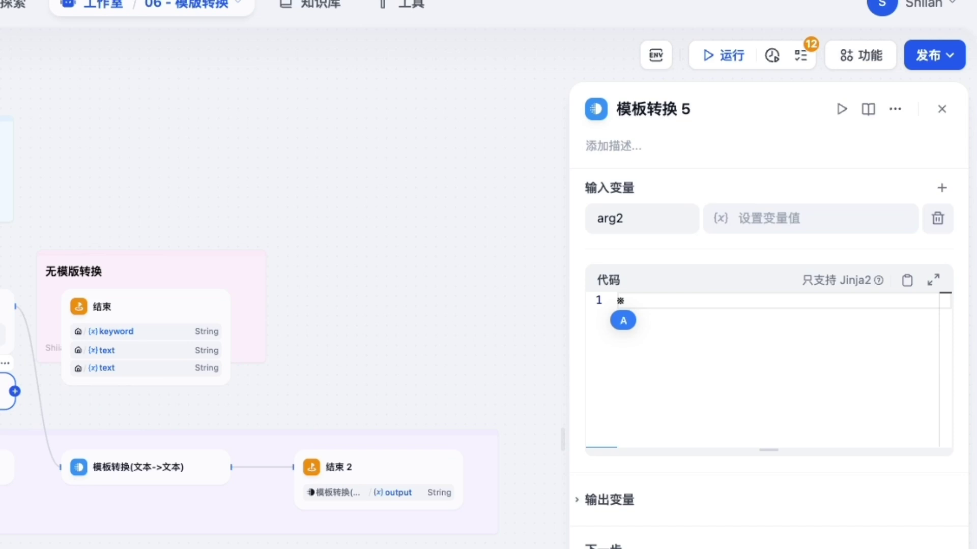
text(**chuangyexujin)
key(space)
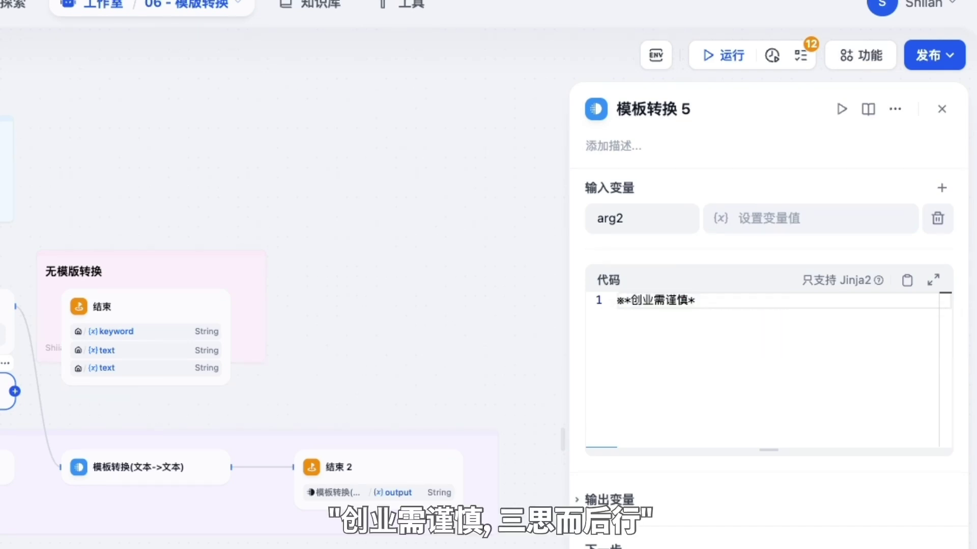
text(，三思而后行)
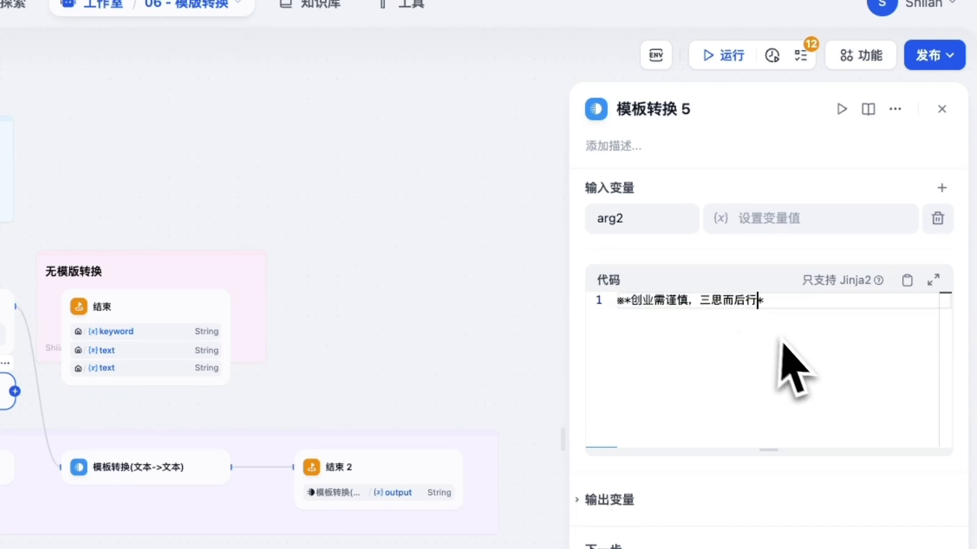
Rename the new template node 创业需知, close it and connect its output to the input of 随机单词生成器.
click(715, 109)
key(super+a)
text(chuangye)
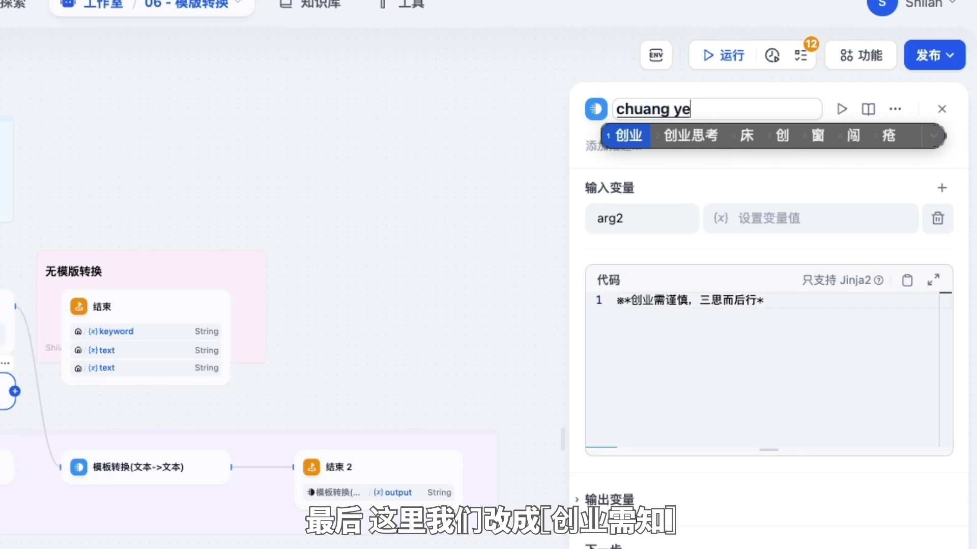
text(xvzhi)
key(space)
key(Return)
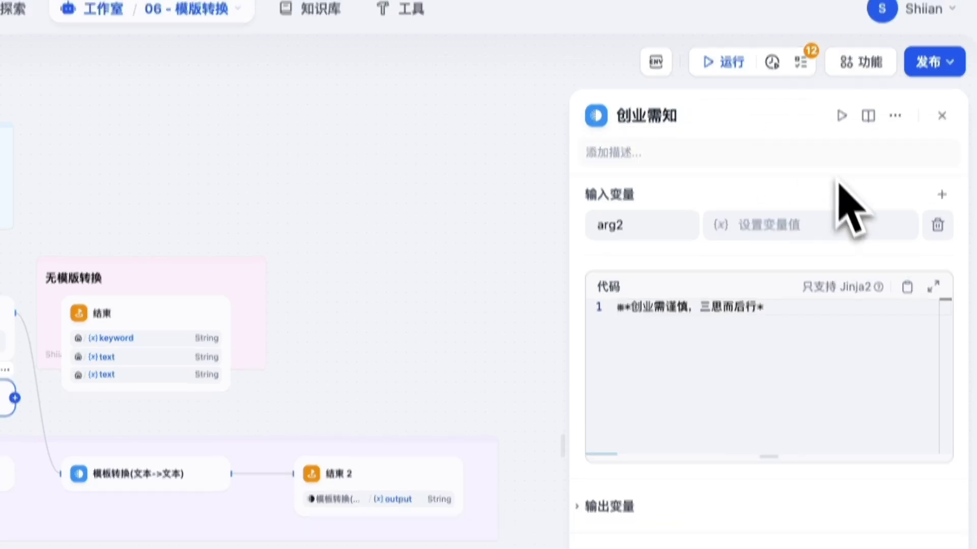
click(941, 185)
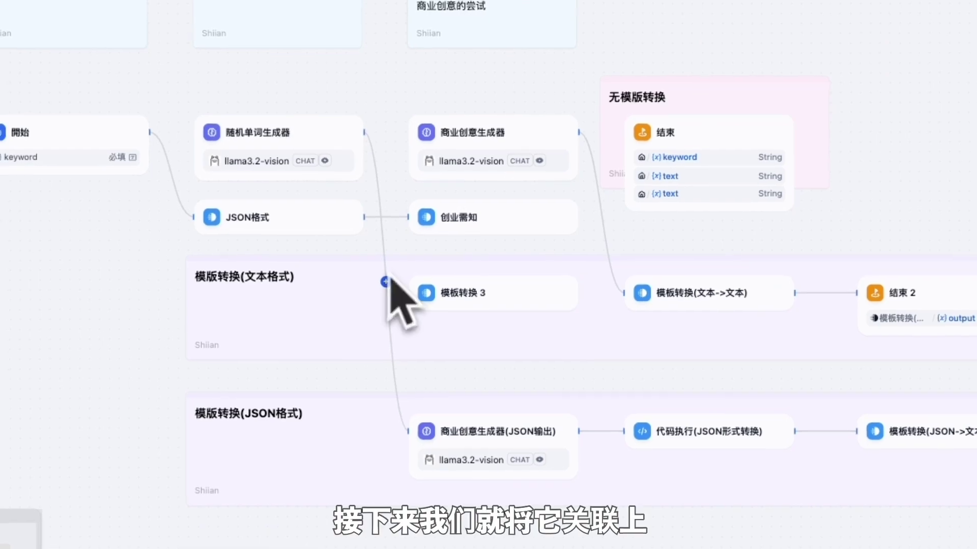
drag(582, 223, 194, 134)
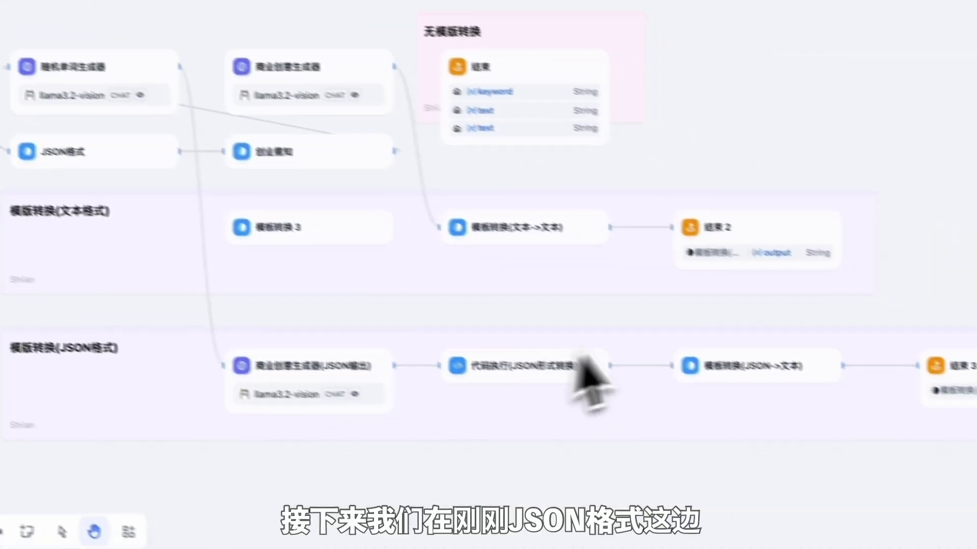
Insert the JSON格式 output variable on a new line below 按照下面的json格式输出 in the 商业创意生成器(JSON输出) prompt.
click(342, 383)
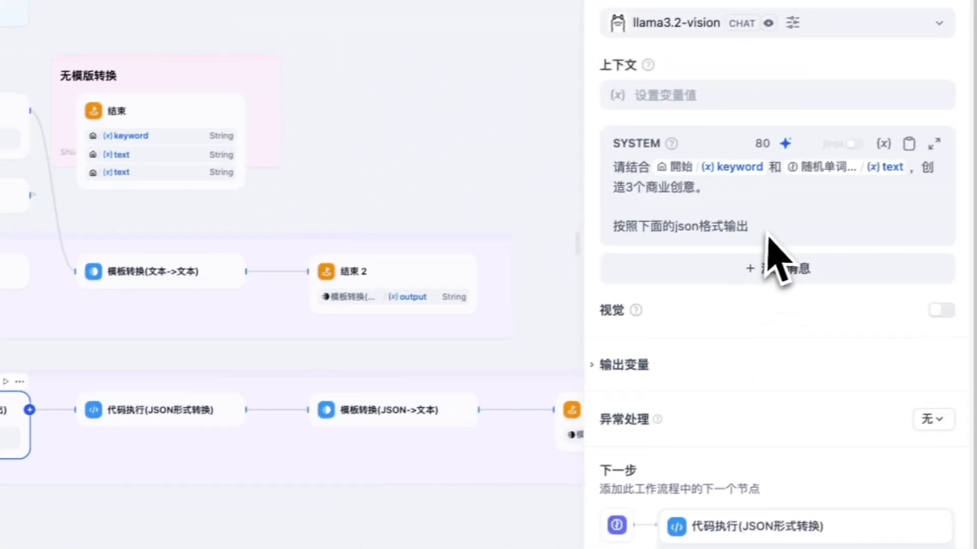
click(768, 227)
key(Return)
text(/)
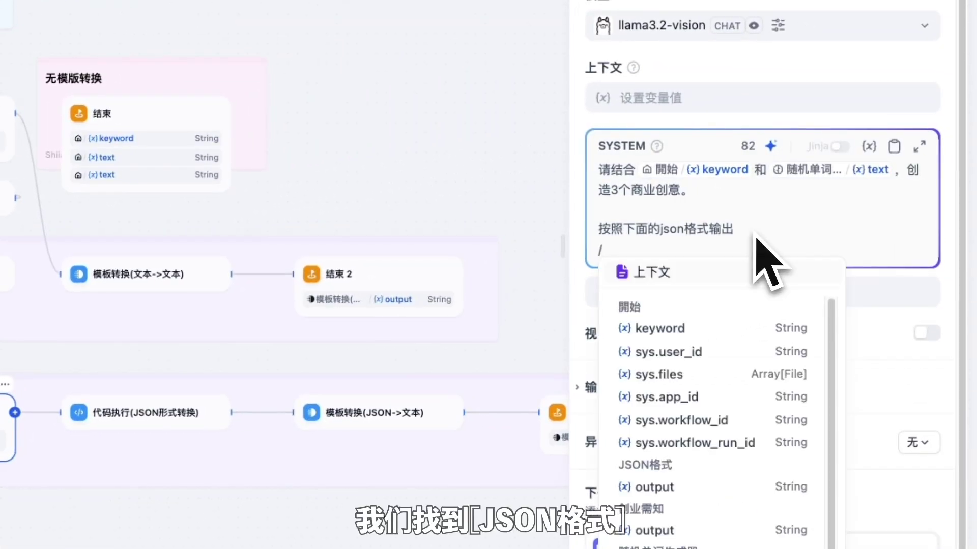
scroll(753, 462, down, 1)
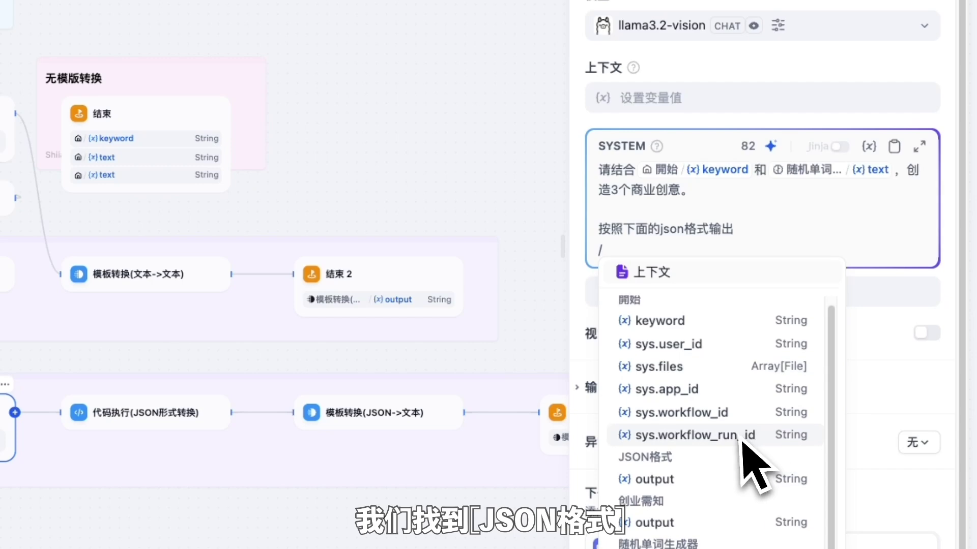
click(669, 486)
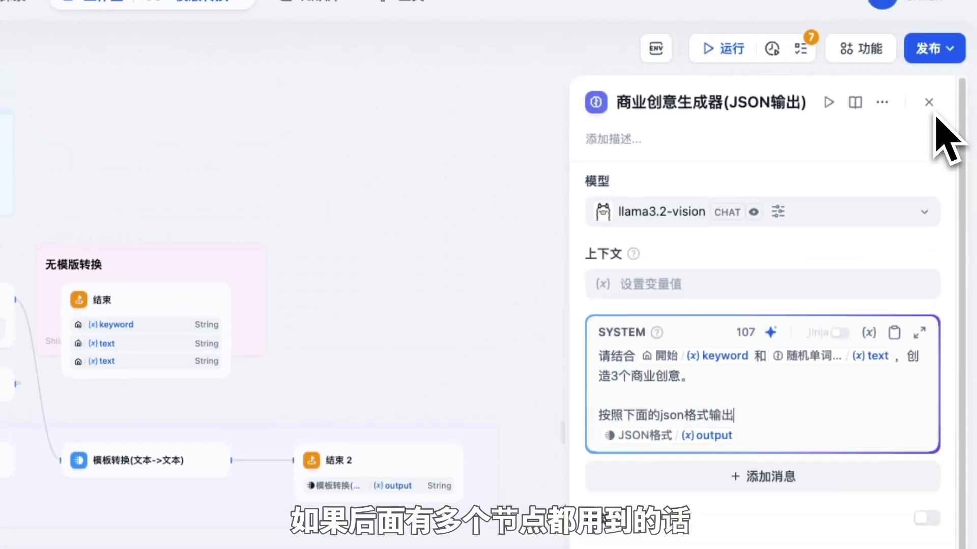
Add an input variable named output to the 模板转换(JSON->文本) node, with its value taken from the 创业需知 node's output.
click(928, 84)
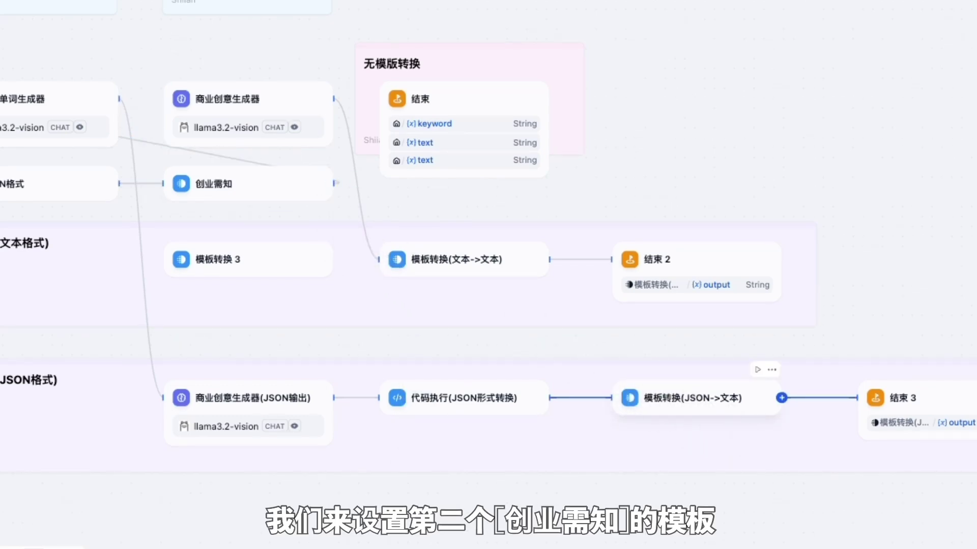
click(692, 398)
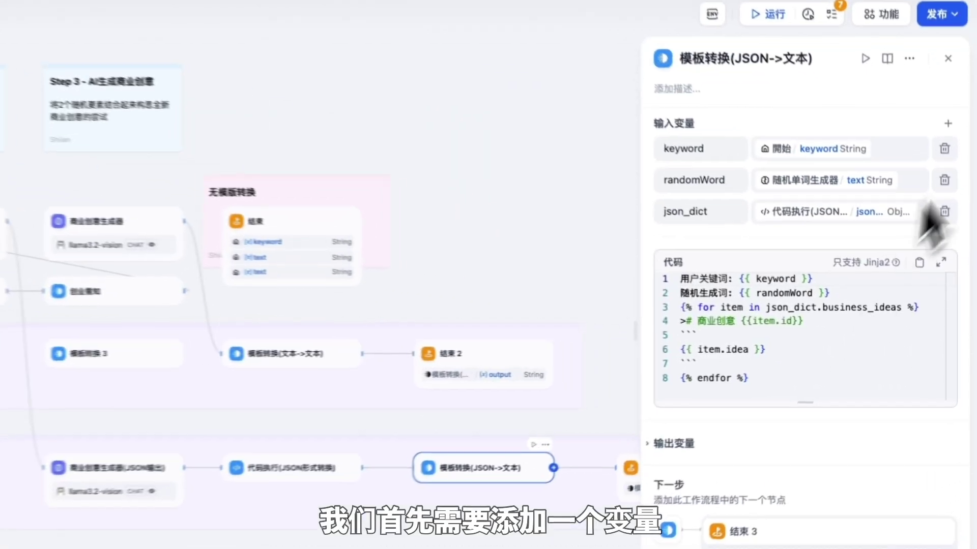
click(946, 112)
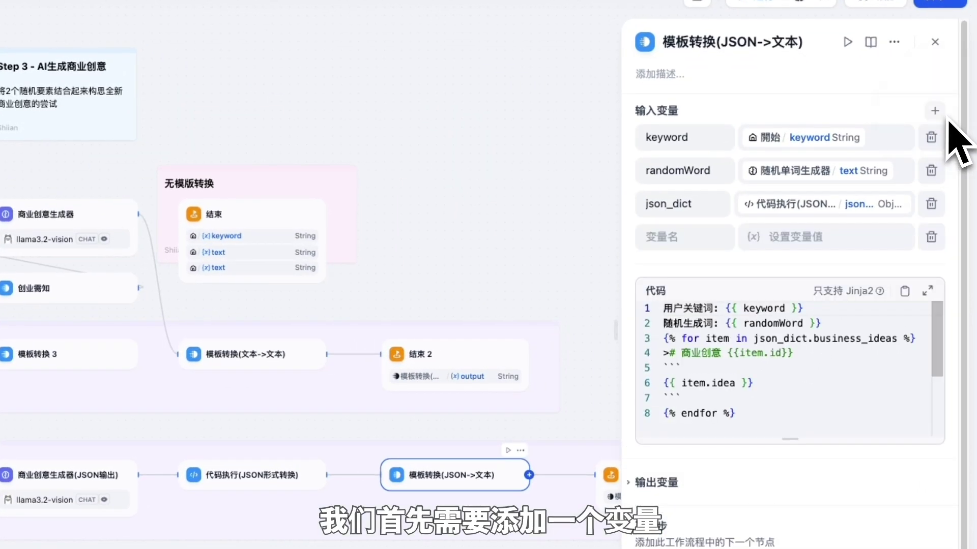
click(852, 242)
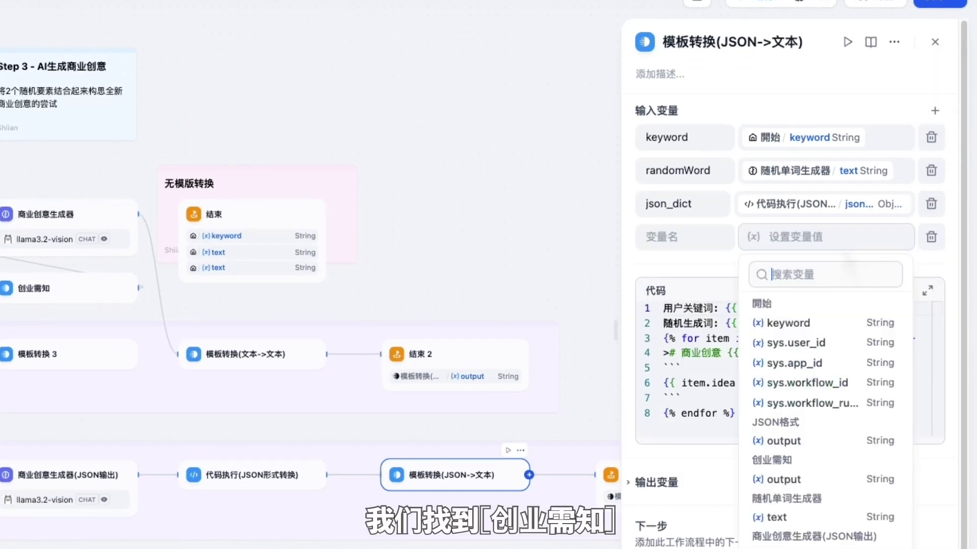
click(794, 481)
click(701, 237)
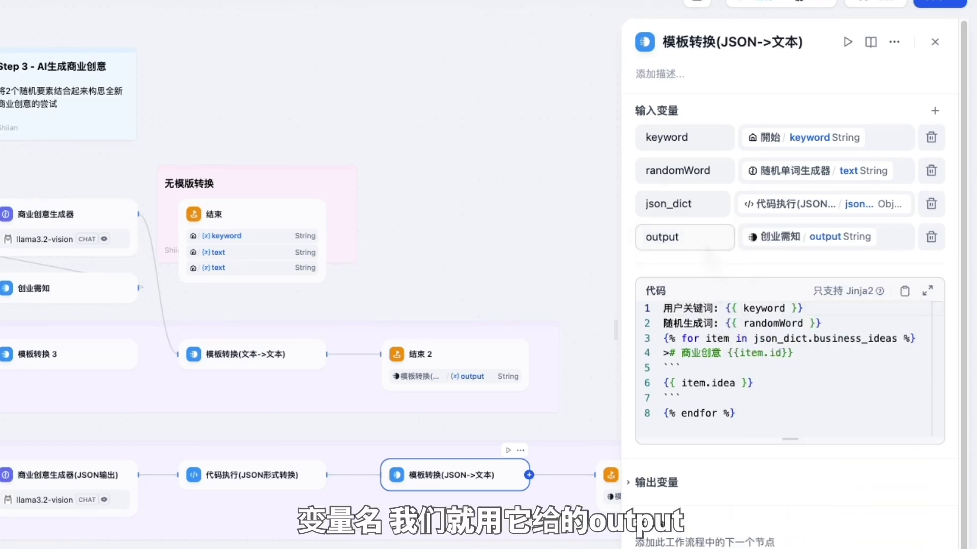
Insert the 创业需知 output variable on a new line below {{ item.idea }} inside the template's for loop, and close the node.
click(752, 383)
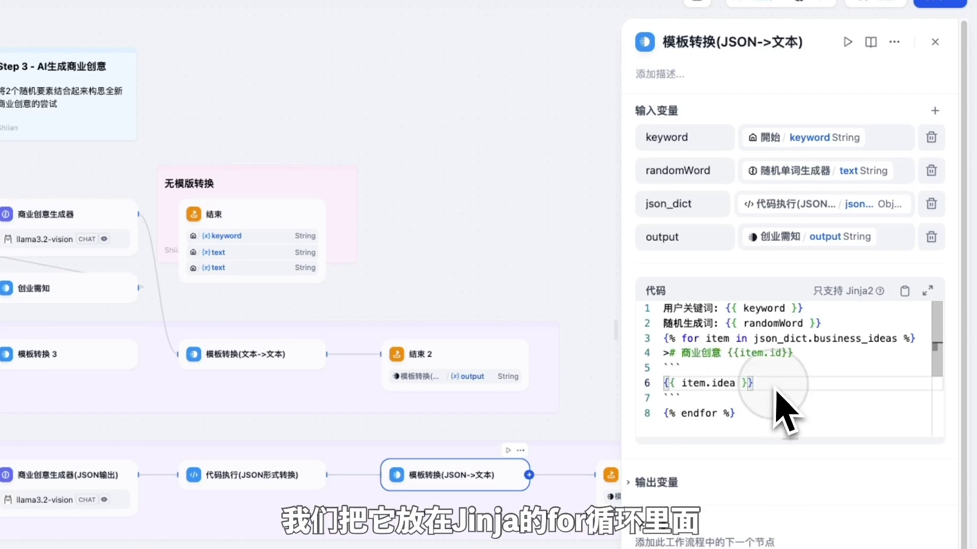
text(/)
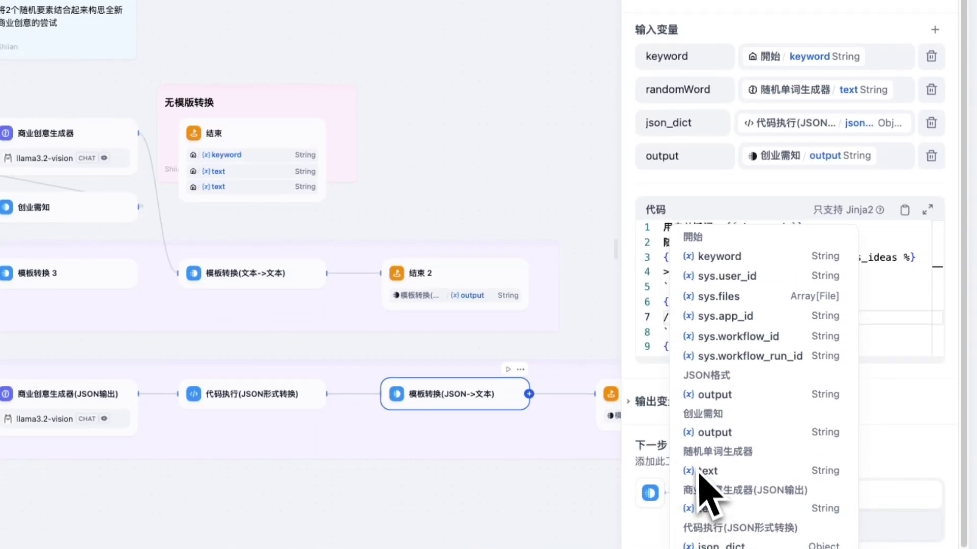
click(708, 433)
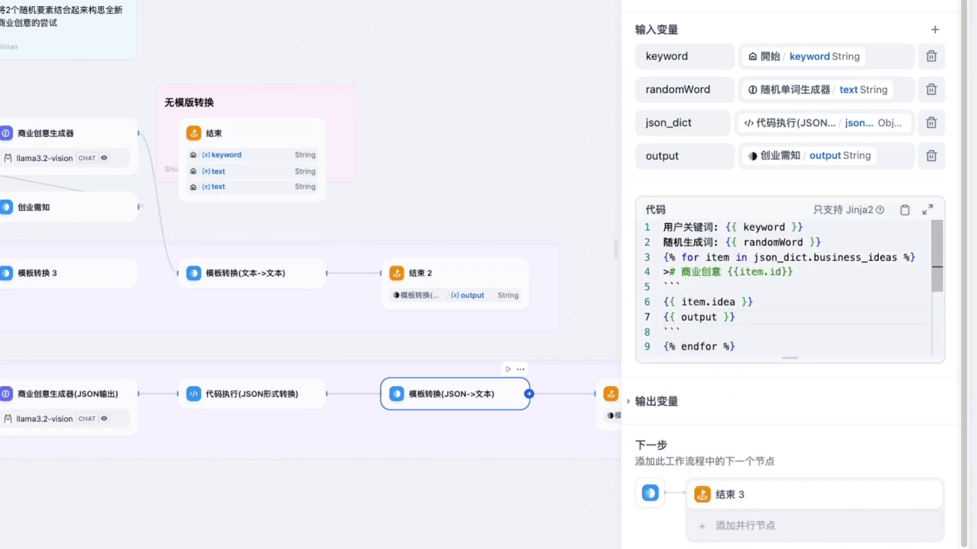
click(936, 104)
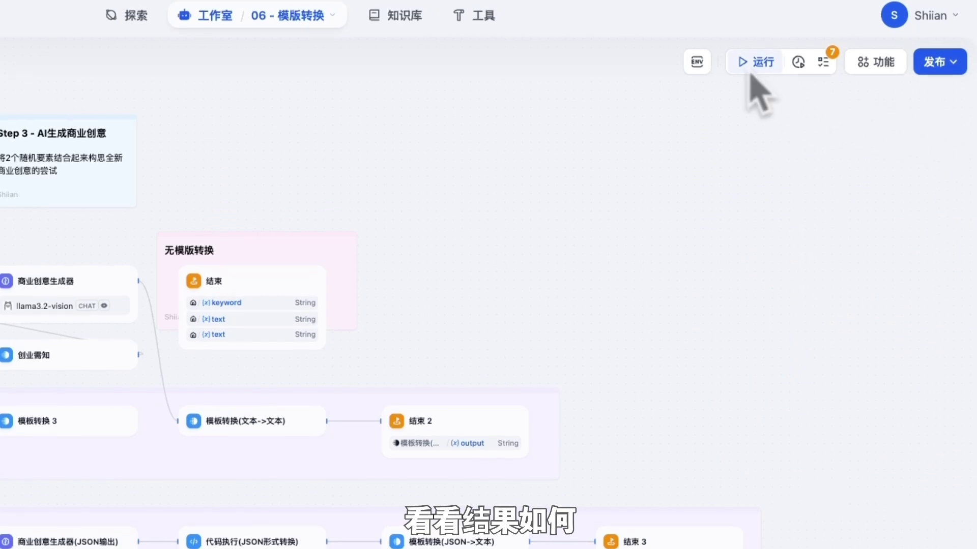
Test-run the workflow with the keyword 宠物APP and check the result for the 创业需知 reminder line under the business ideas.
click(750, 74)
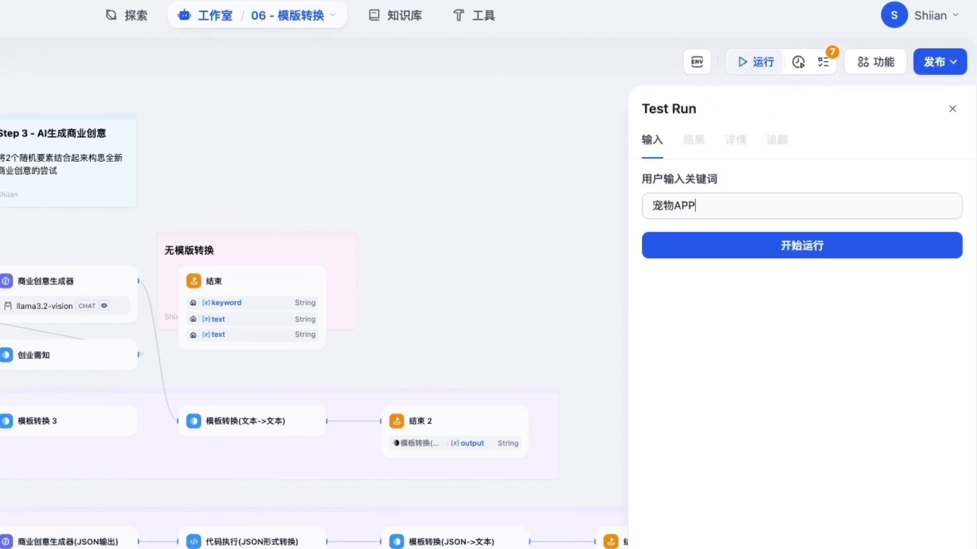
click(780, 239)
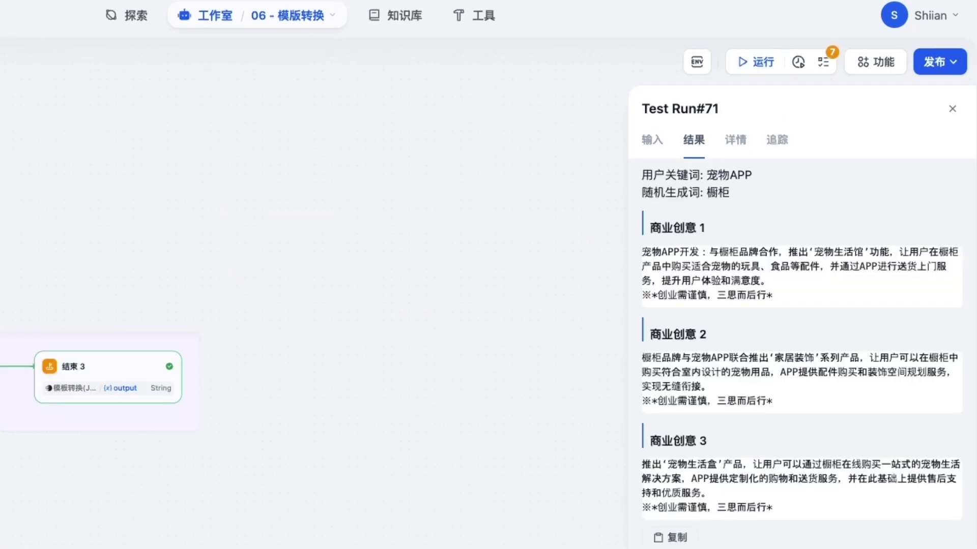
drag(782, 296, 644, 301)
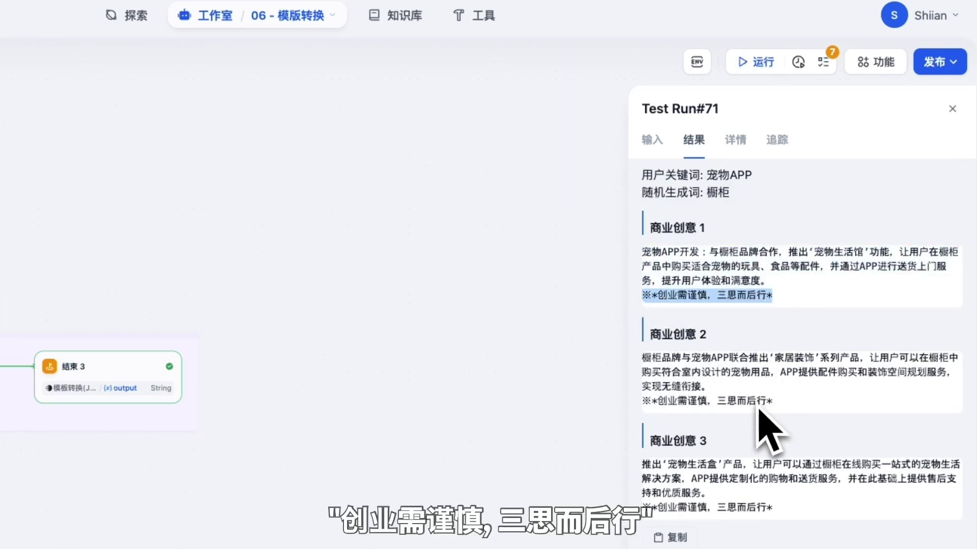
Examine the run trace of 商业创意生成器(JSON输出) for the JSON format template in its system prompt, and close the test run.
click(777, 139)
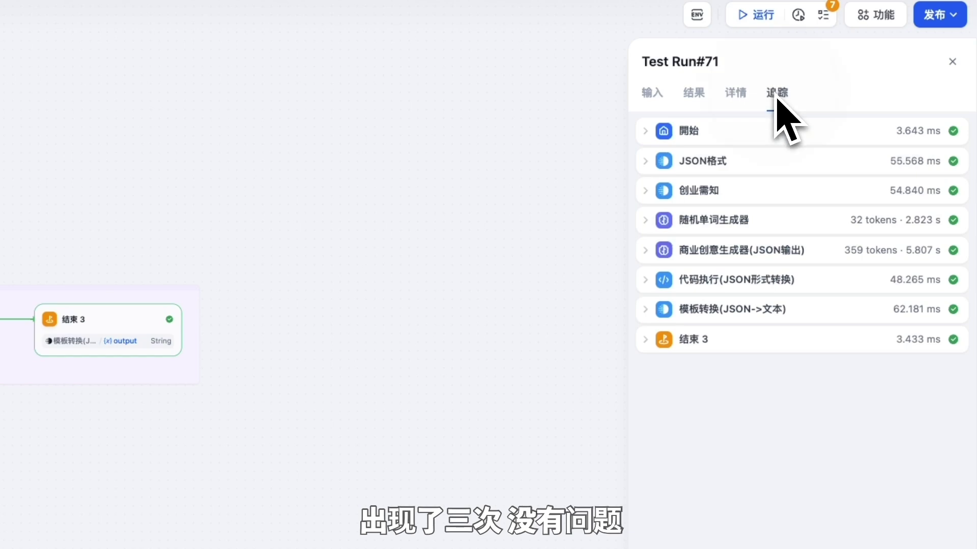
click(645, 250)
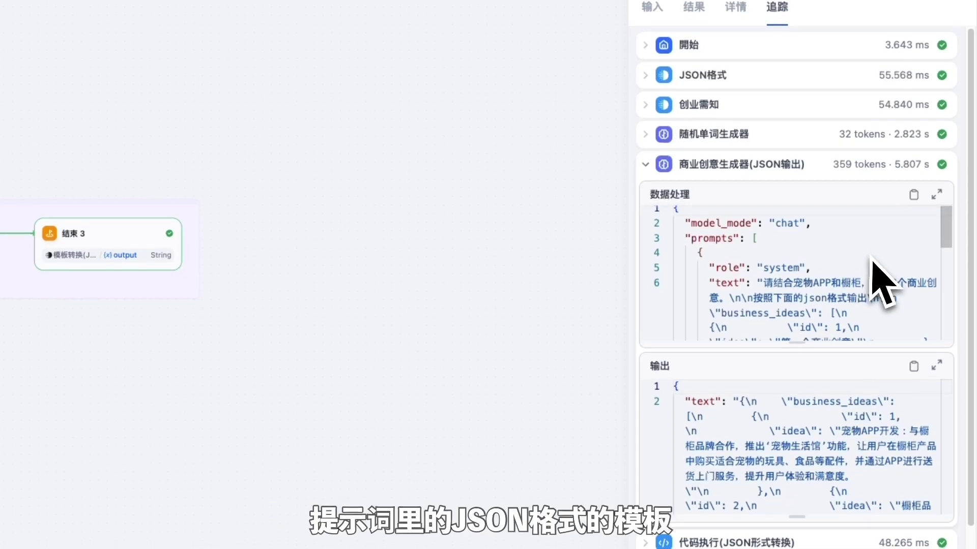
scroll(883, 370, down, 1)
scroll(870, 299, up, 1)
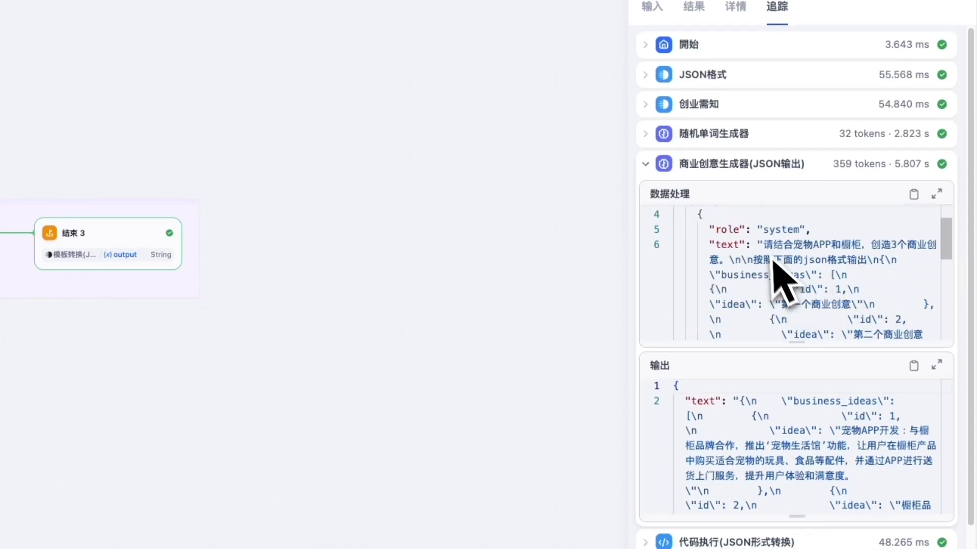
scroll(893, 295, down, 3)
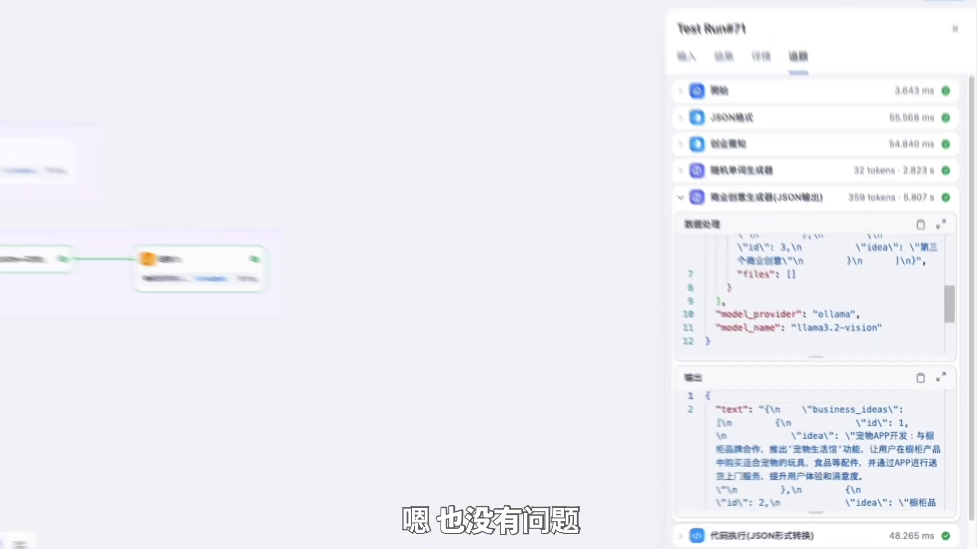
scroll(896, 284, up, 3)
click(959, 141)
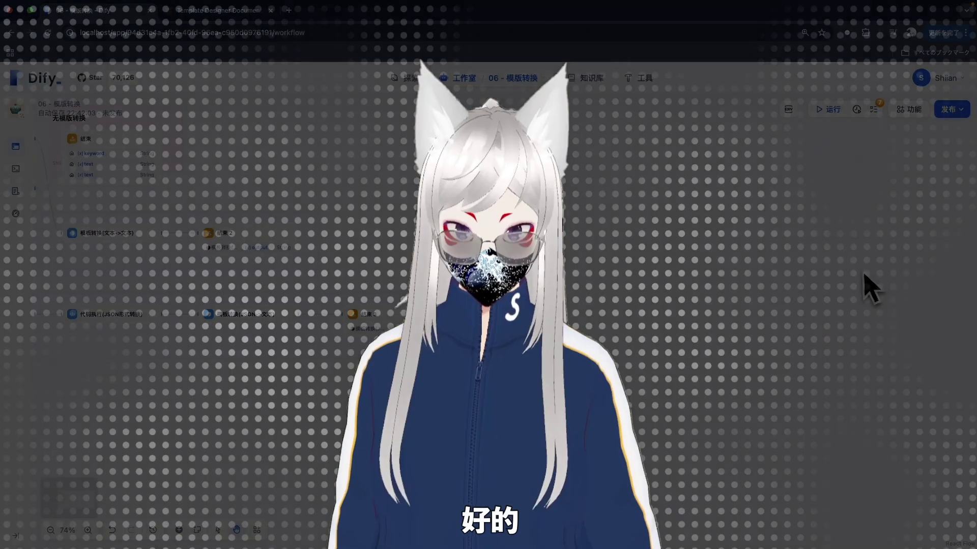